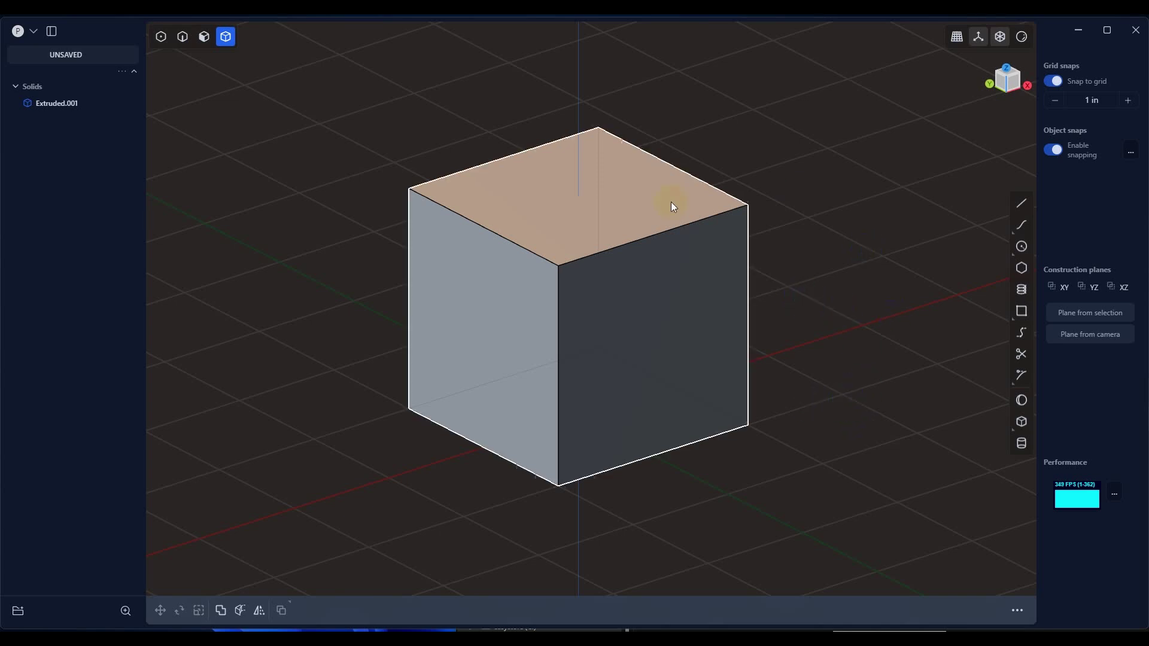
Step: Select the default cube and delete it
click(709, 330)
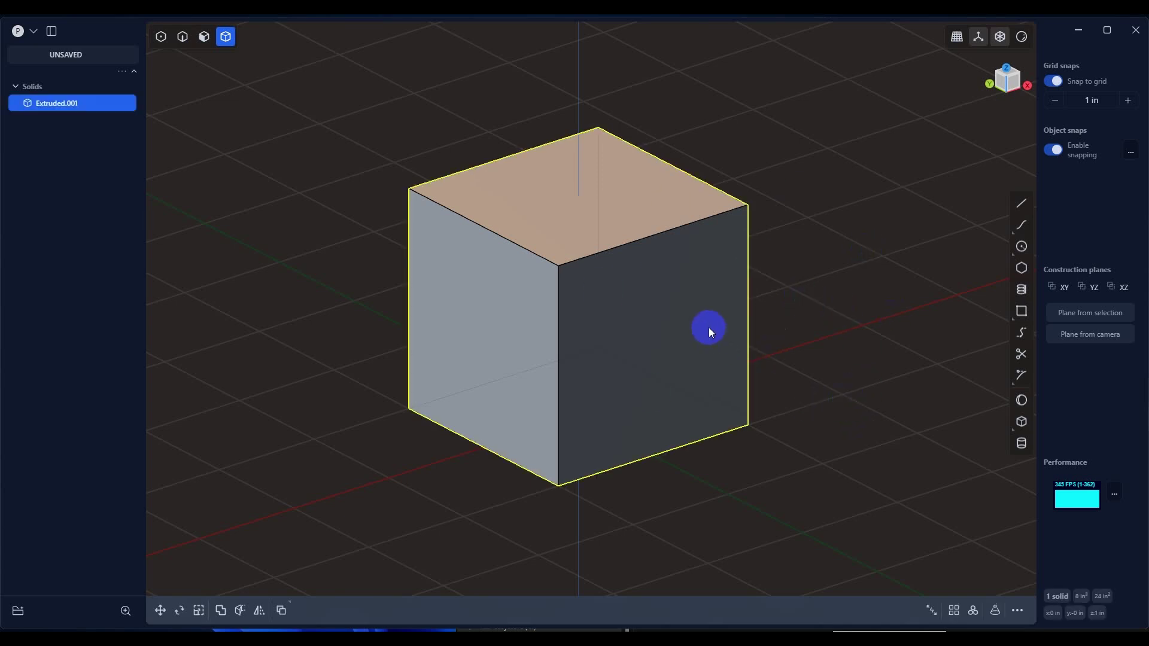
key(Delete)
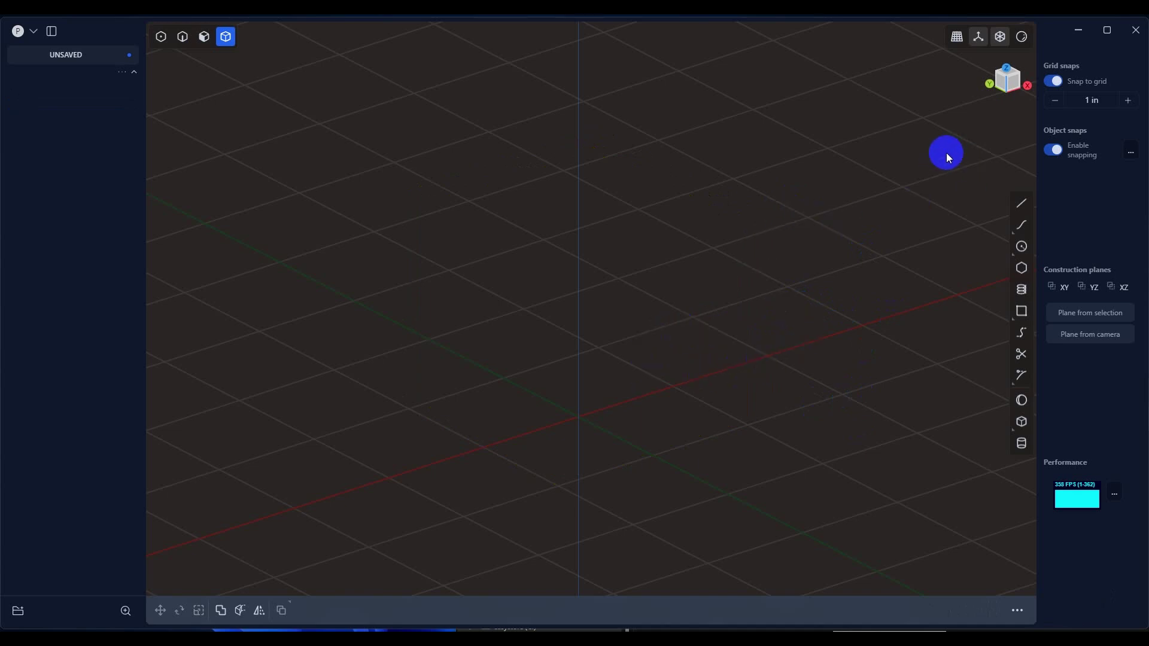
Step: Switch to the orthographic Back view, zoom out, and pick up the model sheet image file
click(990, 84)
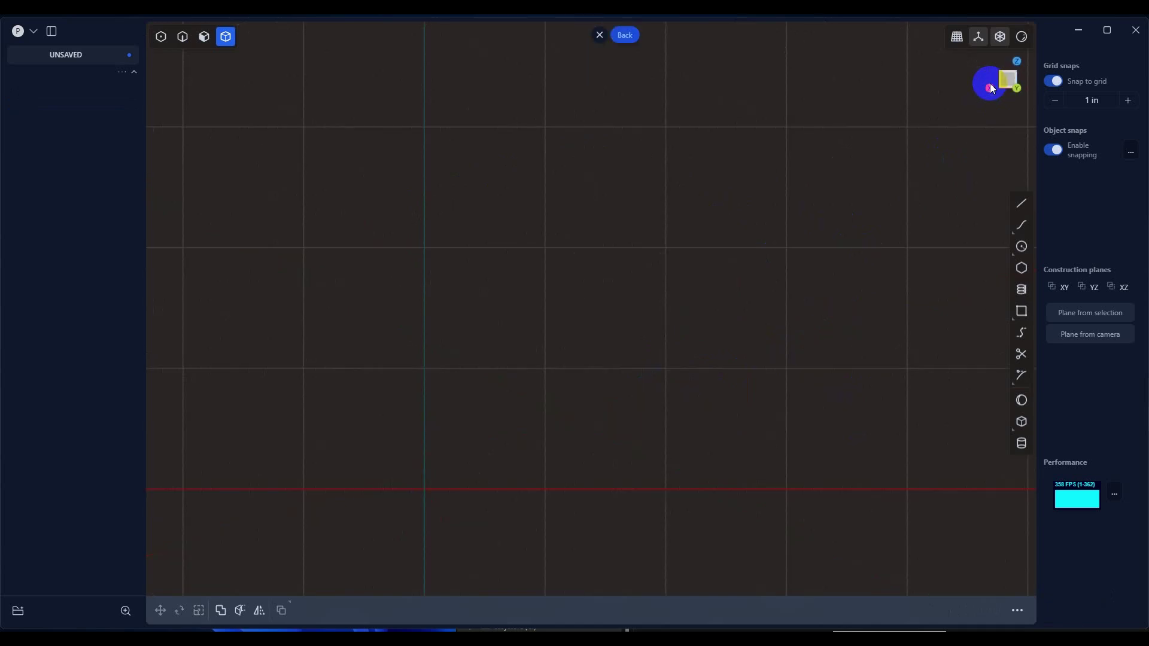
scroll(600, 330, down, 3)
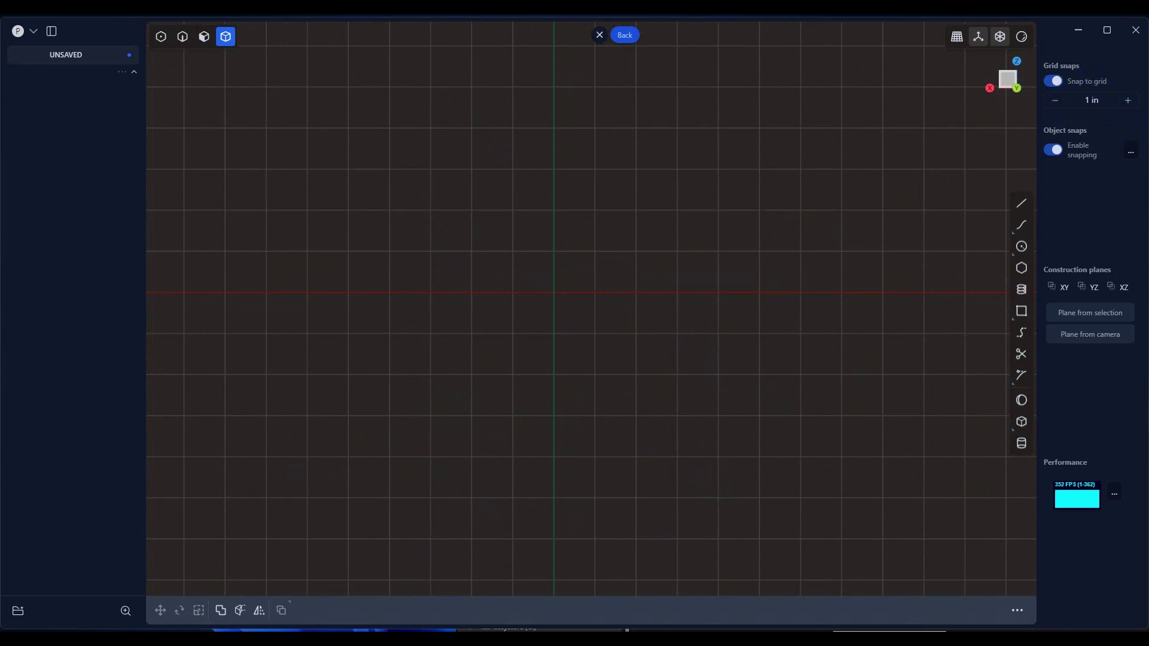
click(617, 629)
Step: Drop VF-0S Model Sheet.png into the viewport as an image plane and zoom in on it
drag(1045, 528, 566, 285)
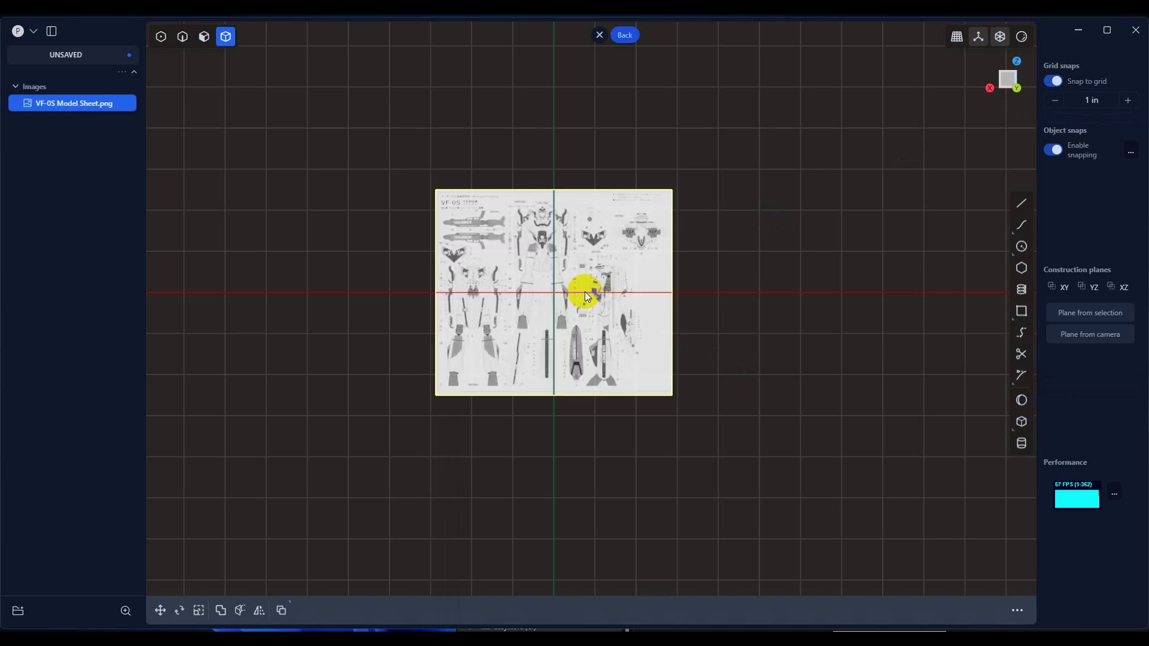
scroll(527, 312, up, 5)
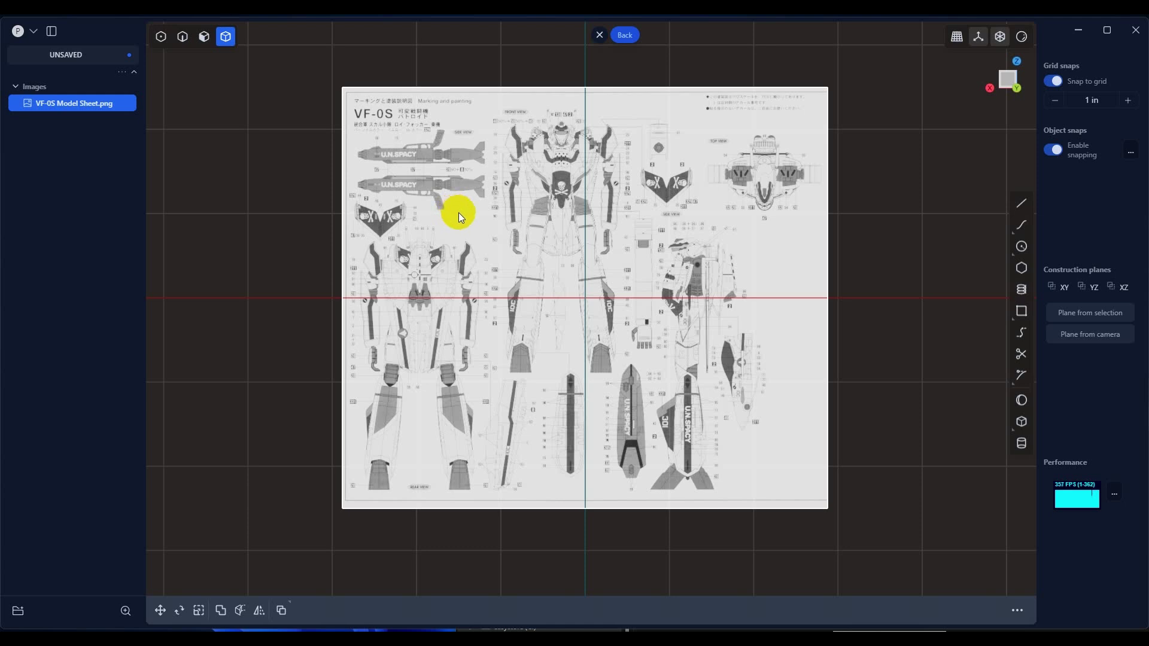
key(g)
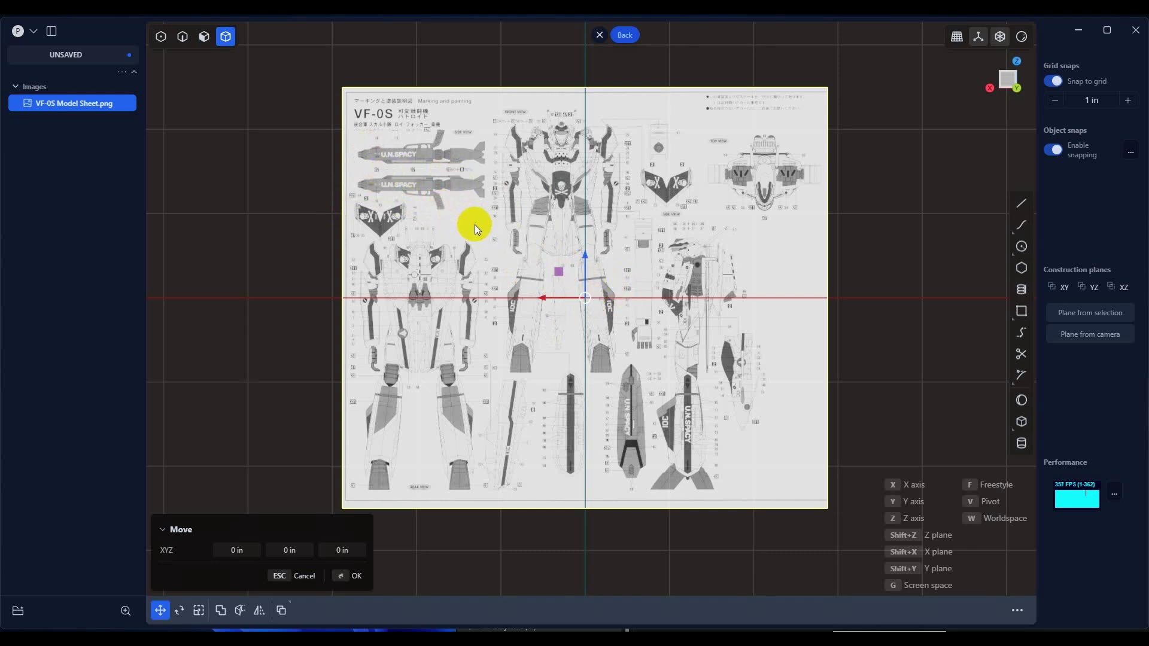
Step: Turn off grid snapping and set the move pivot at the gun's rear tip
key(f)
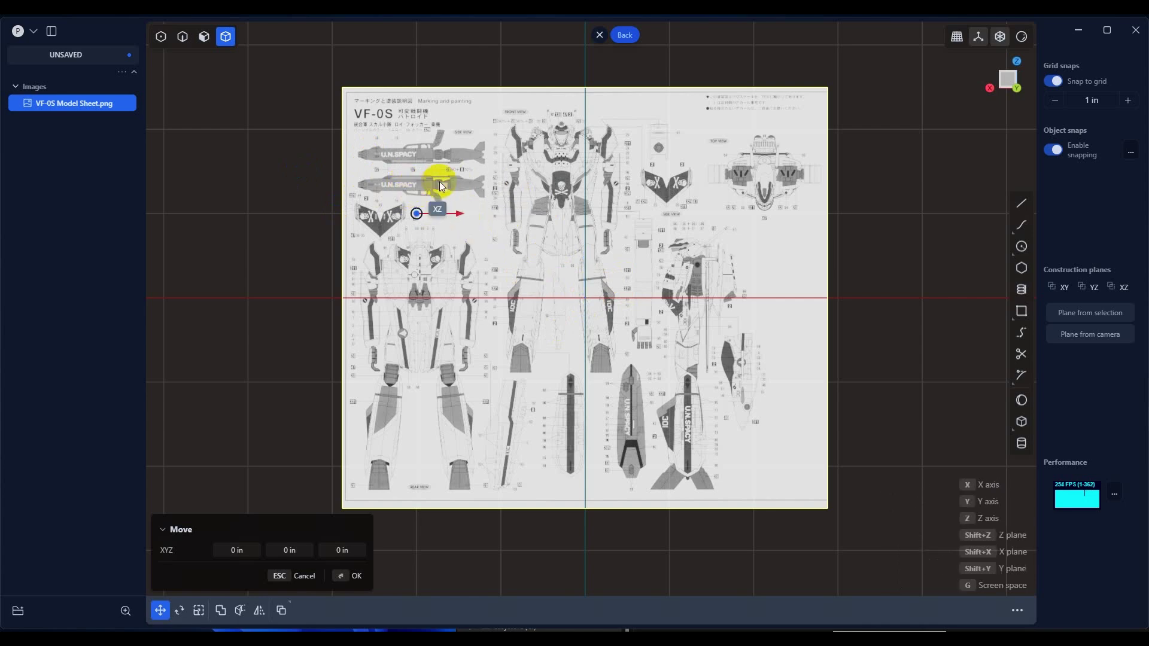
click(1054, 81)
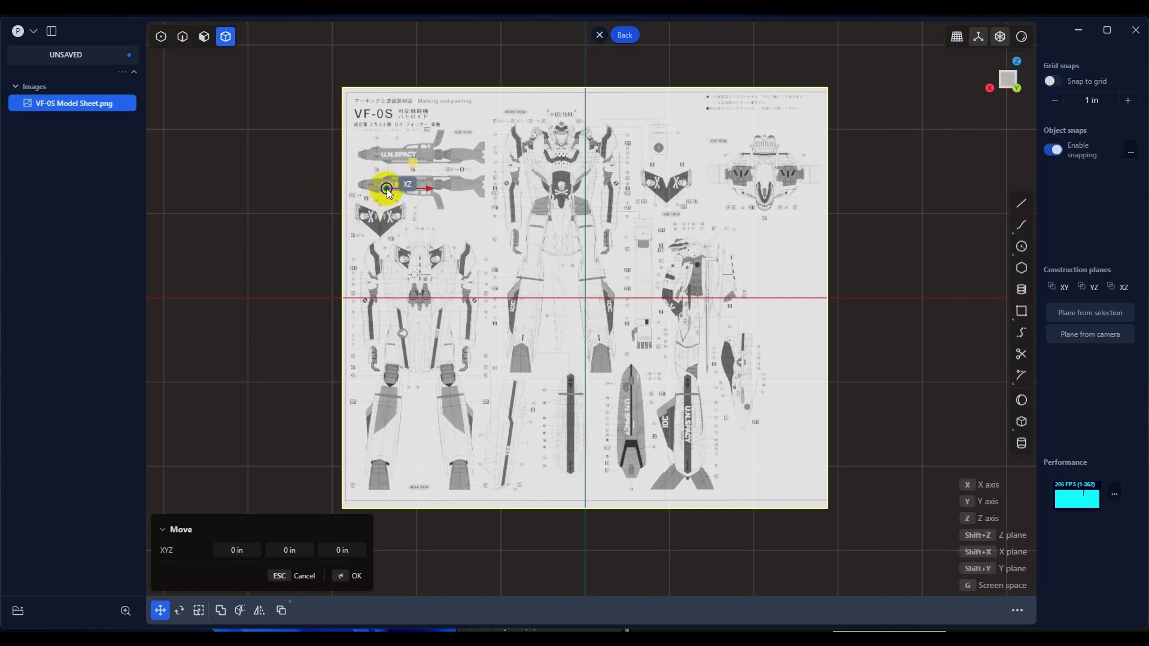
scroll(387, 191, up, 10)
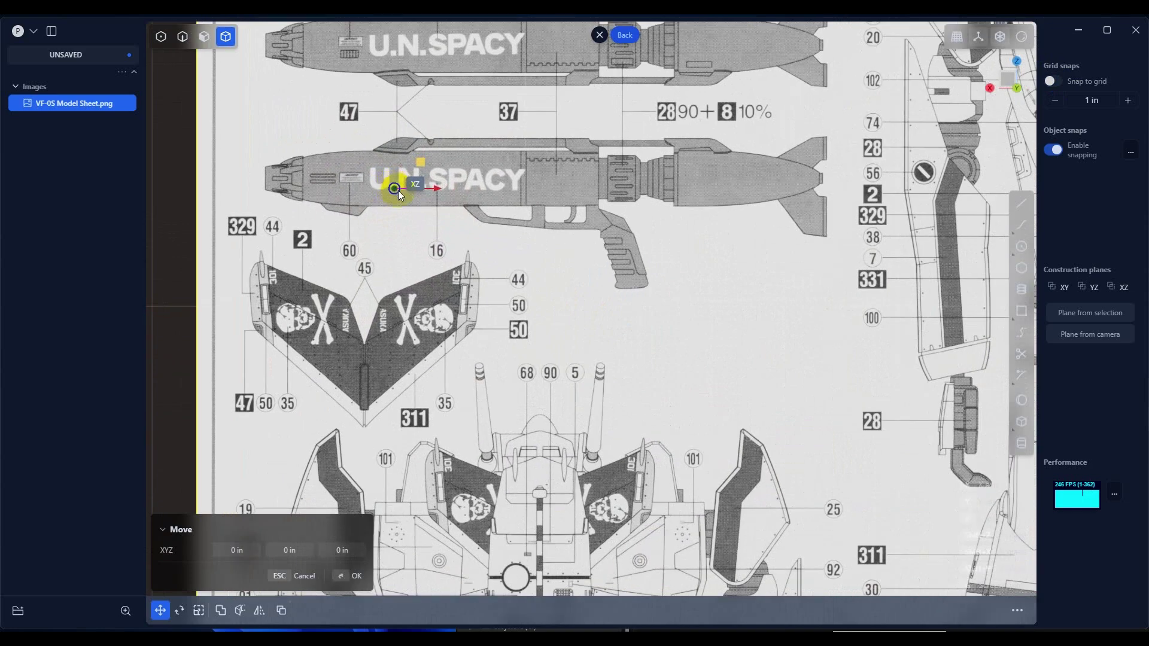
scroll(398, 190, up, 2)
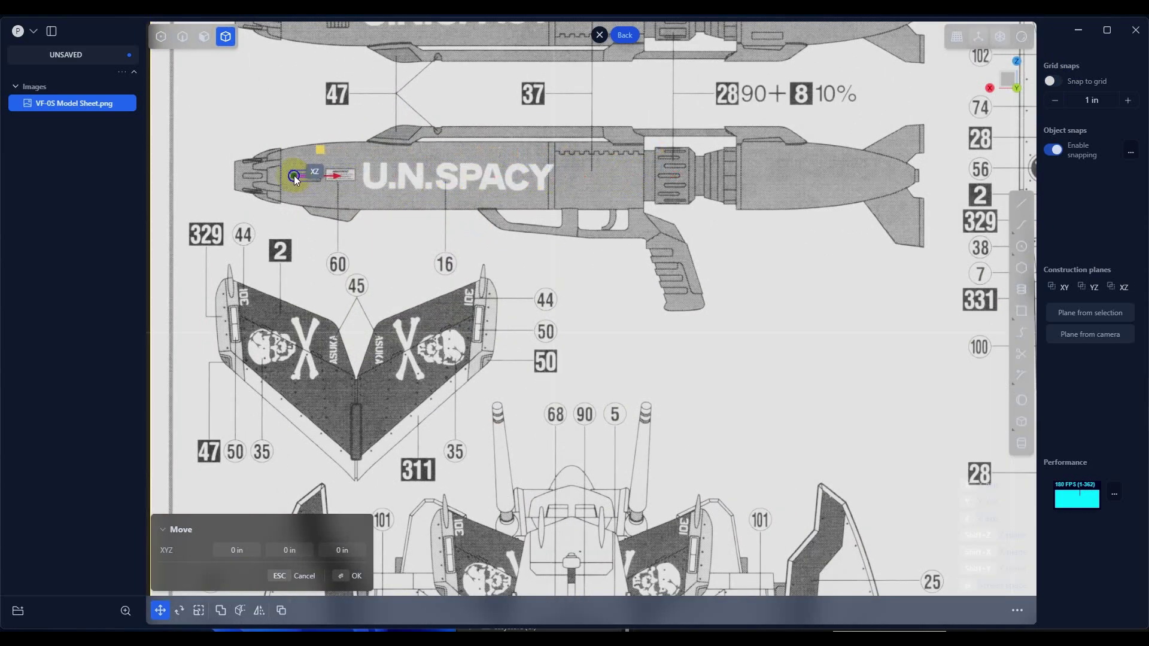
click(289, 177)
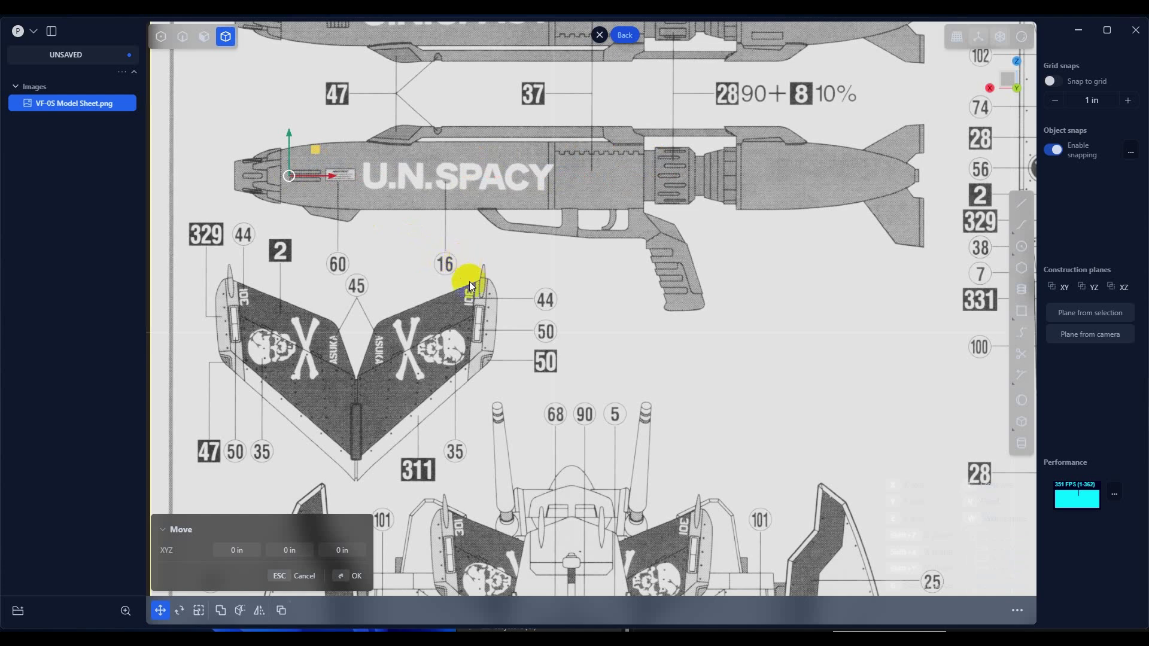
scroll(470, 281, down, 5)
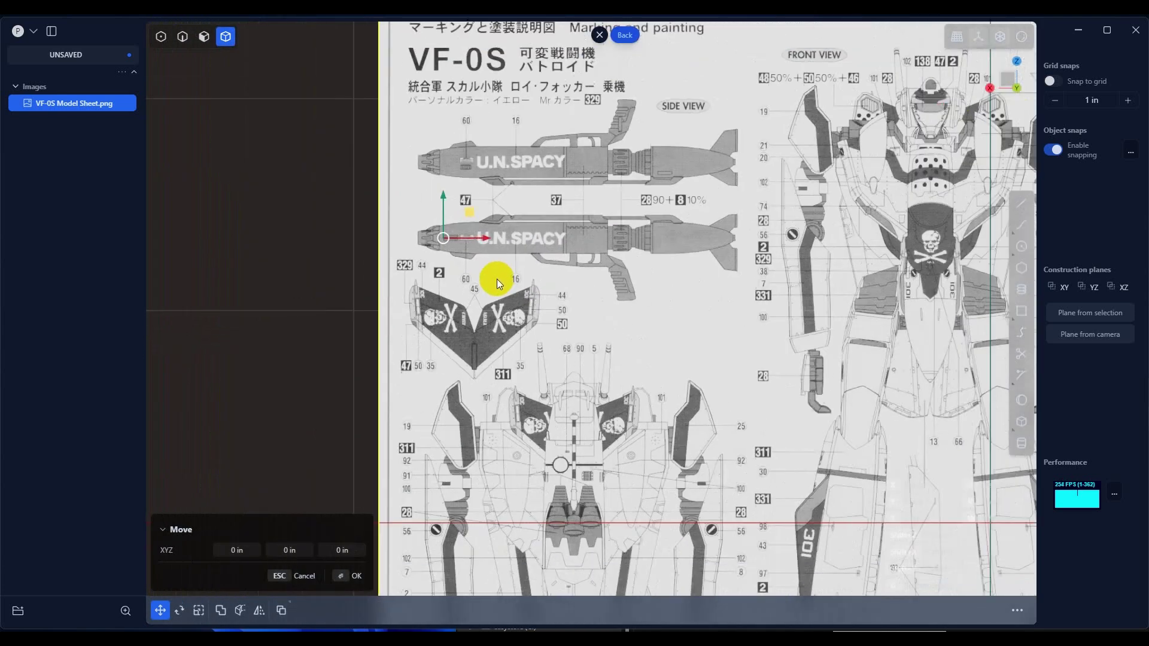
scroll(497, 279, down, 3)
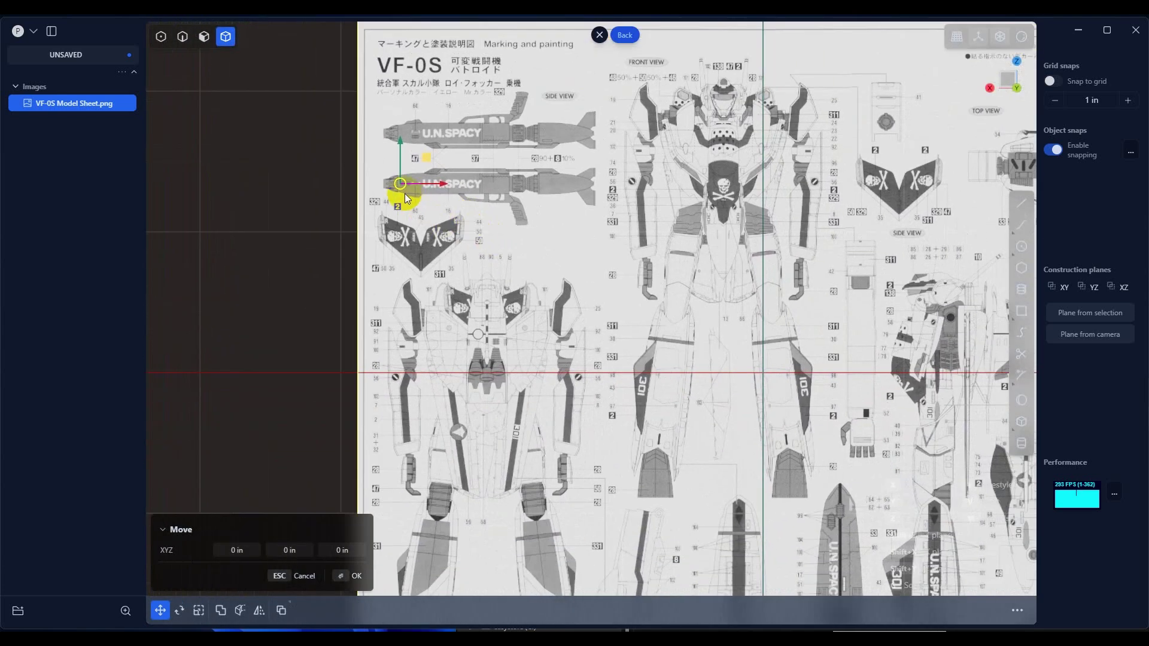
Step: Shift the sheet -2.698 in X and -1.342 in Z so the gun's rear tip sits on the origin
drag(400, 188, 772, 371)
click(1052, 82)
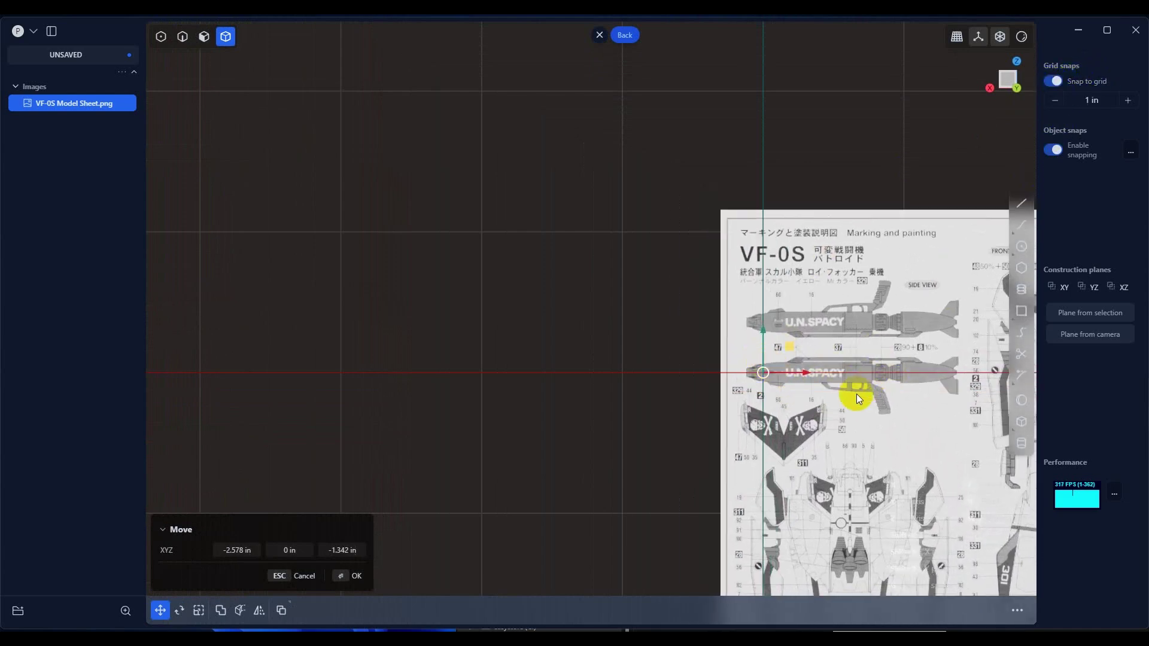
scroll(857, 393, up, 10)
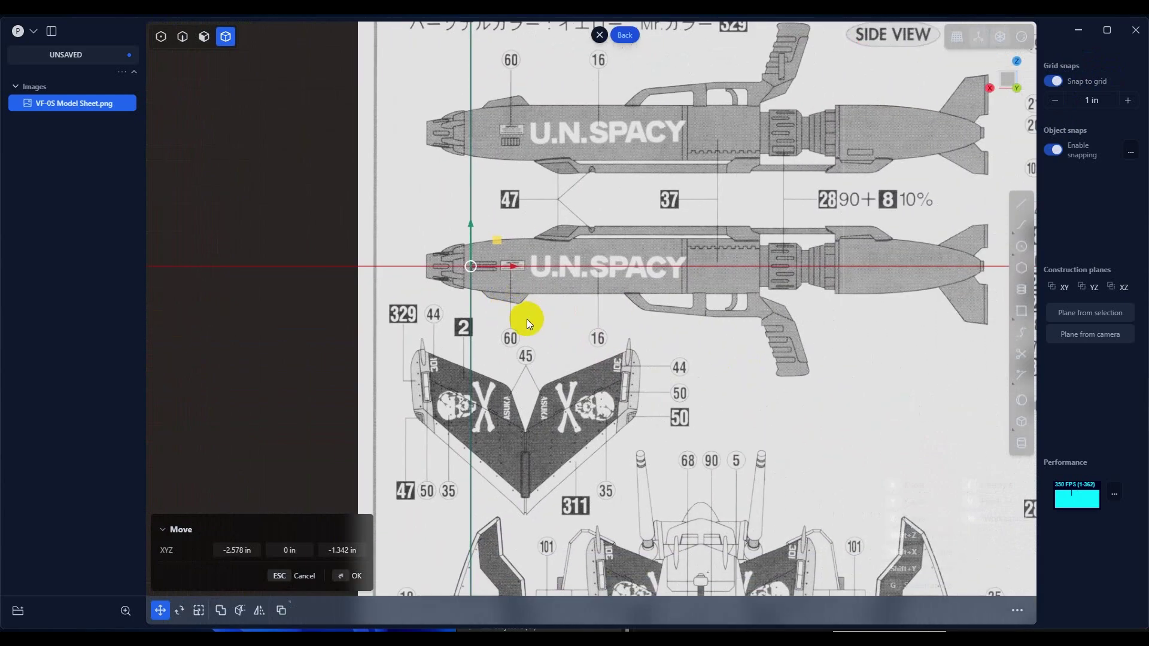
scroll(440, 282, up, 10)
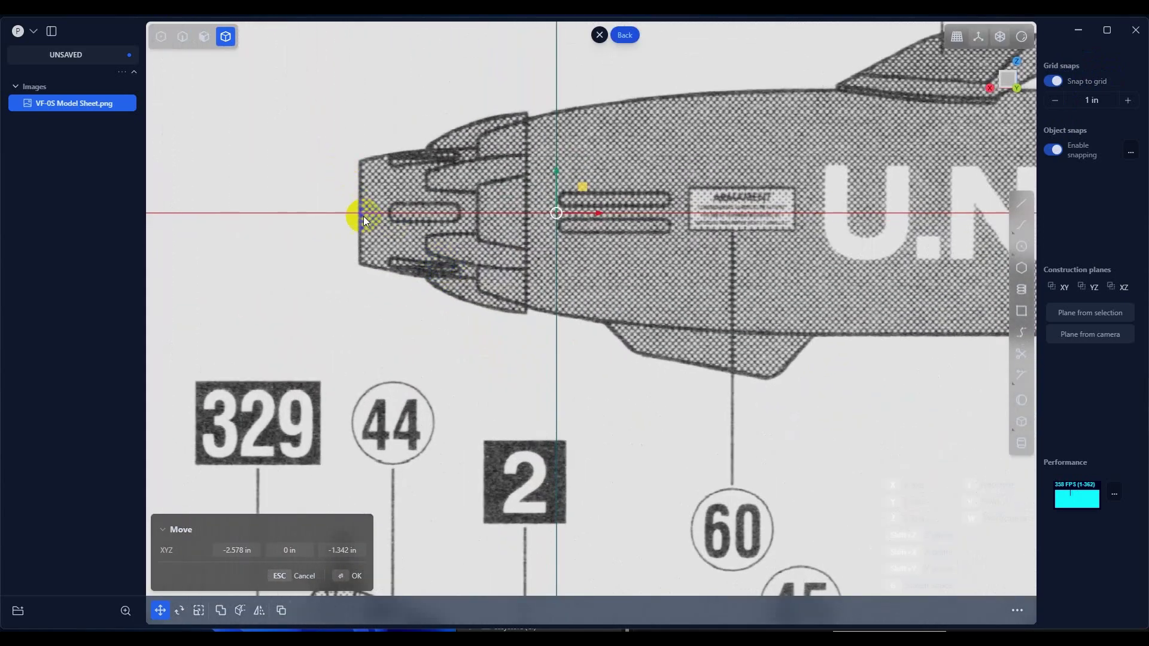
scroll(431, 217, up, 5)
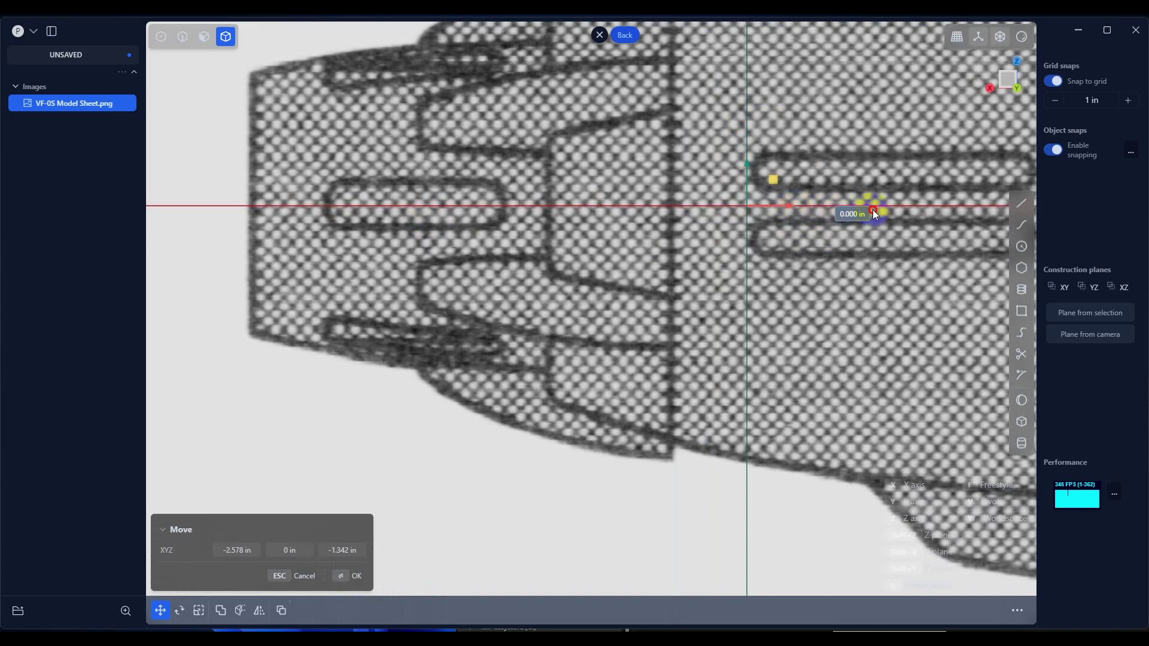
click(1055, 84)
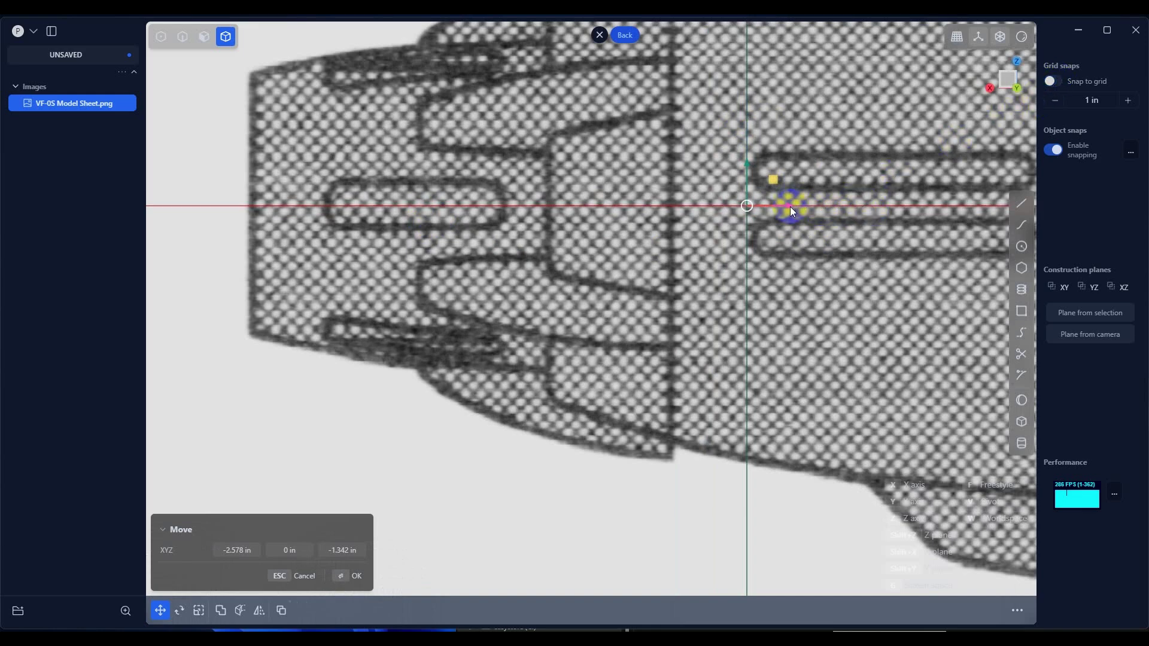
scroll(791, 207, down, 3)
scroll(897, 204, up, 5)
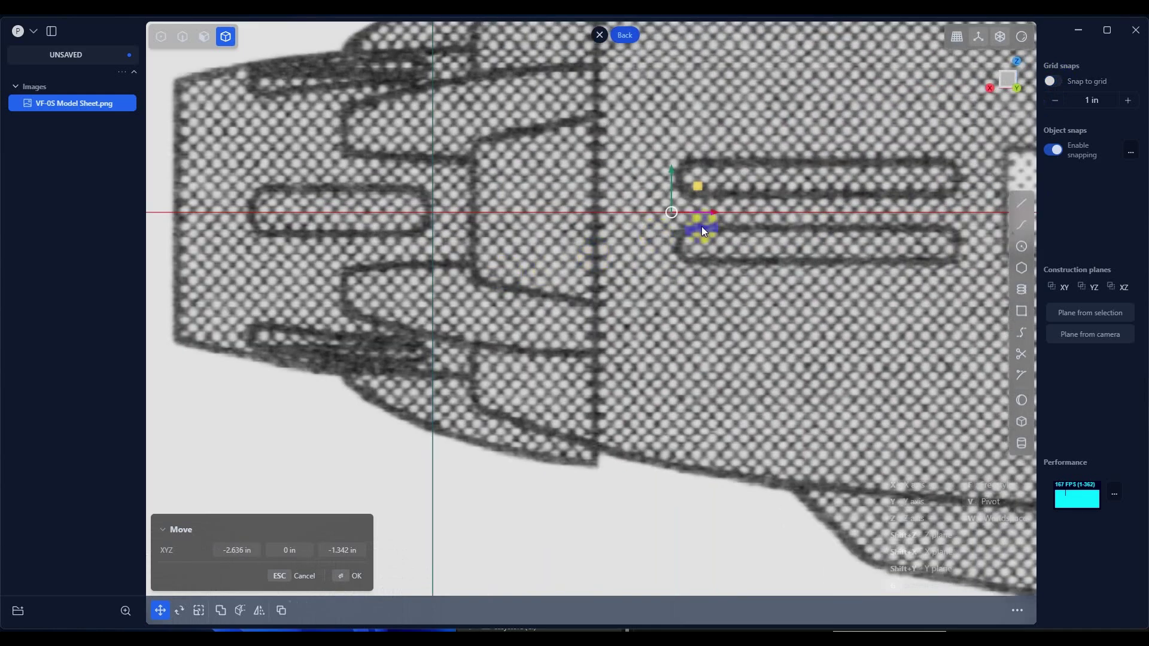
drag(718, 212, 974, 207)
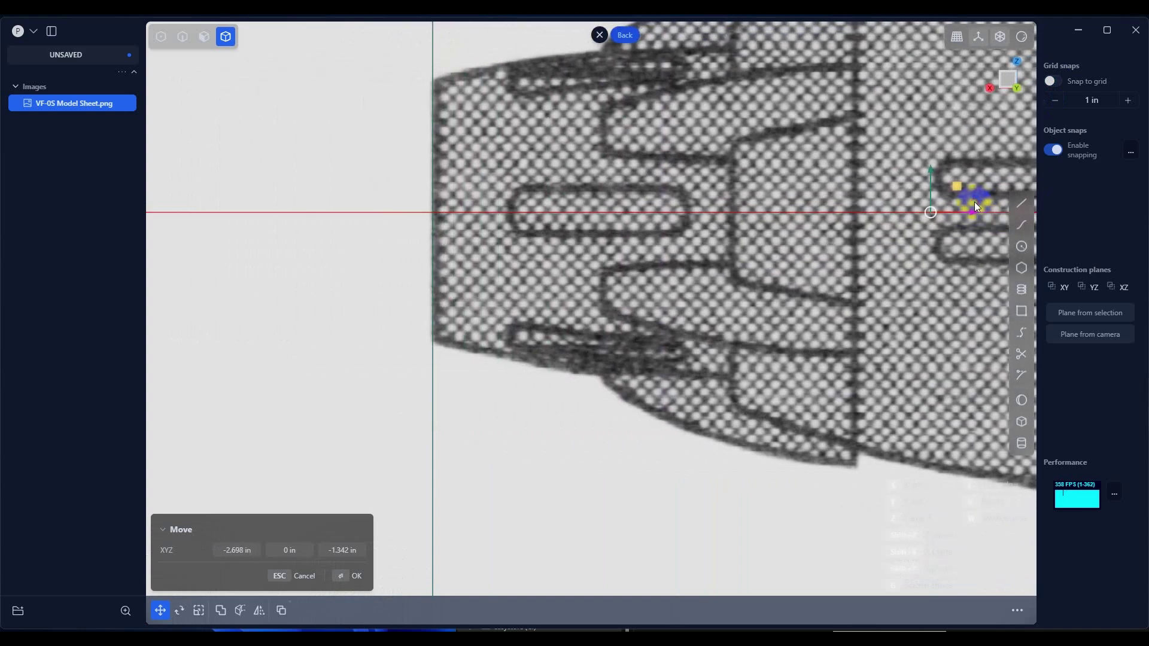
scroll(709, 275, down, 3)
scroll(713, 276, down, 5)
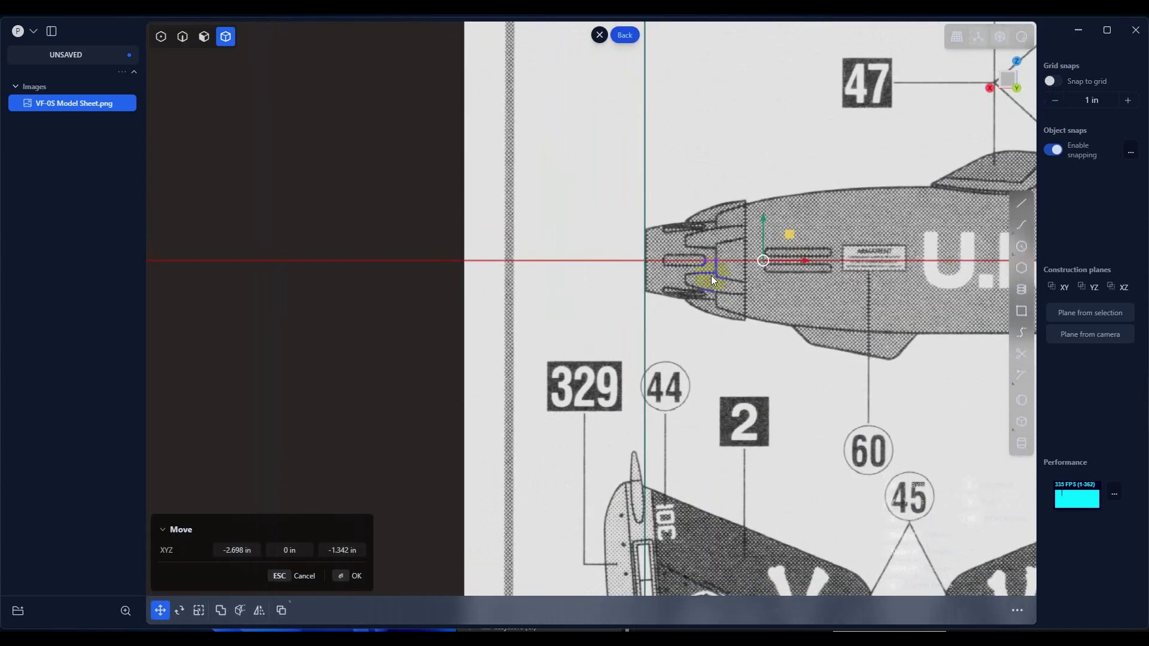
Step: Confirm the move and draw a 10-inch guide line from the origin along the red axis
click(357, 575)
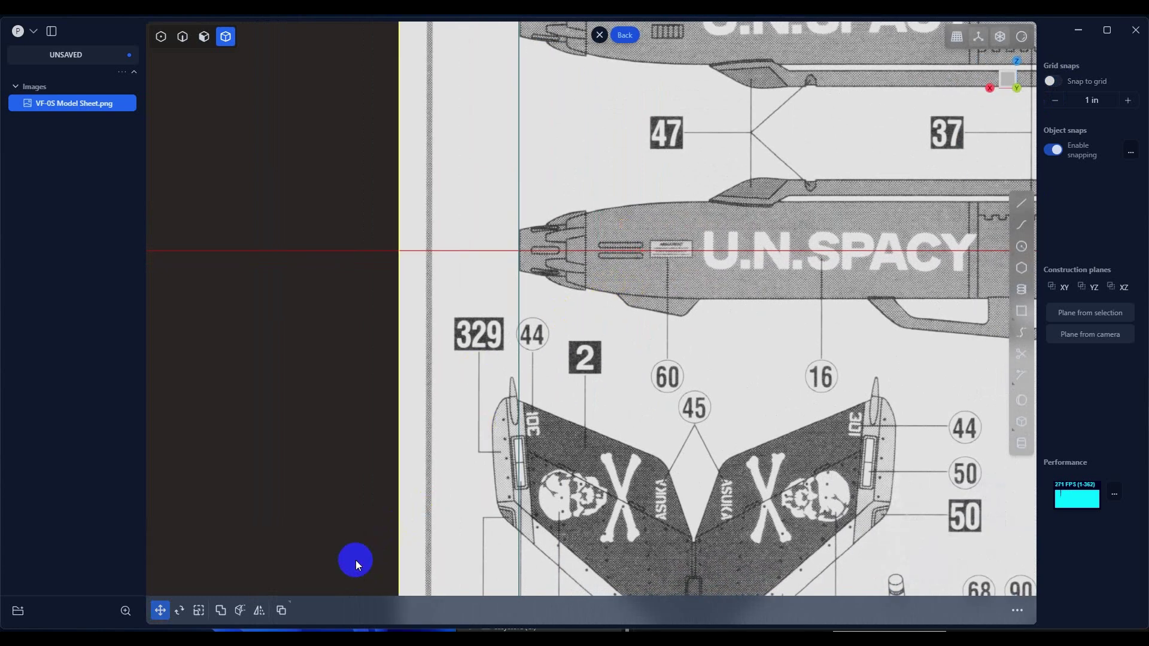
click(1022, 204)
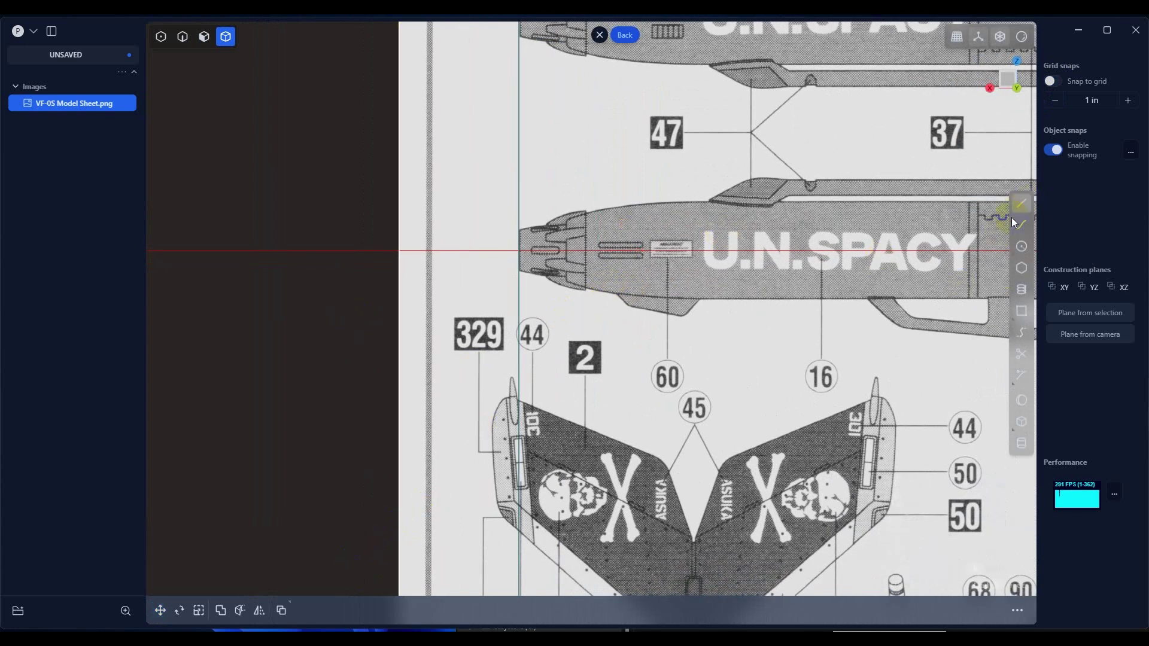
scroll(911, 325, down, 3)
middle_drag(805, 315, 606, 334)
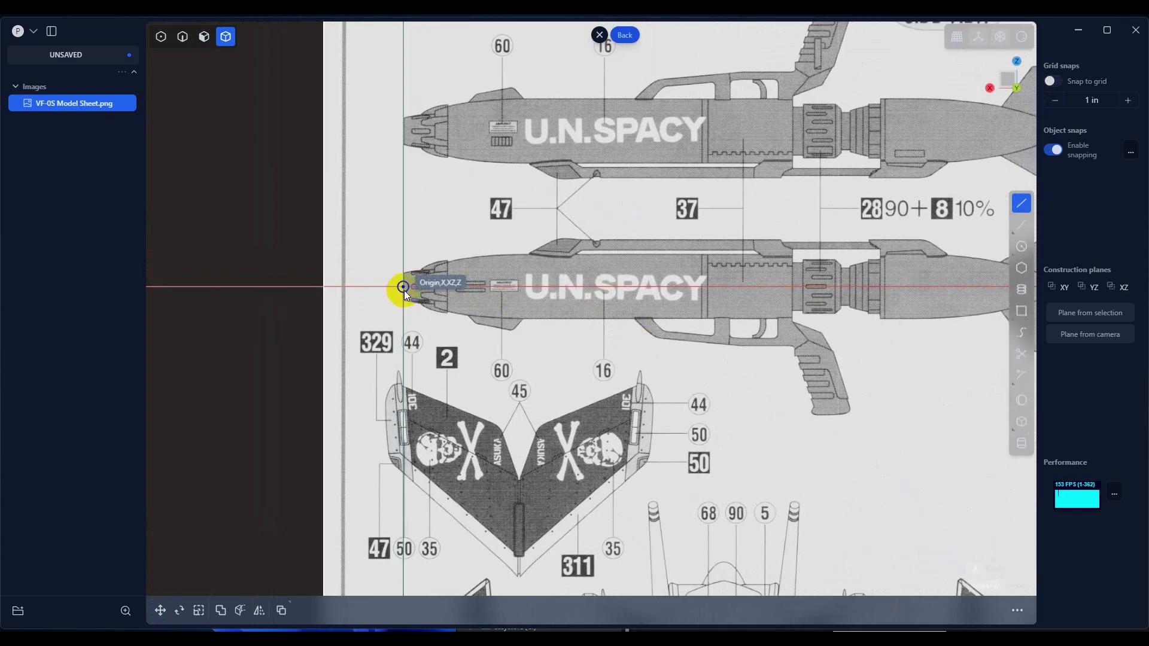
click(614, 291)
text(10)
key(Return)
Step: Zoom out and frame the whole repositioned model sheet with its guide line
scroll(742, 331, down, 2)
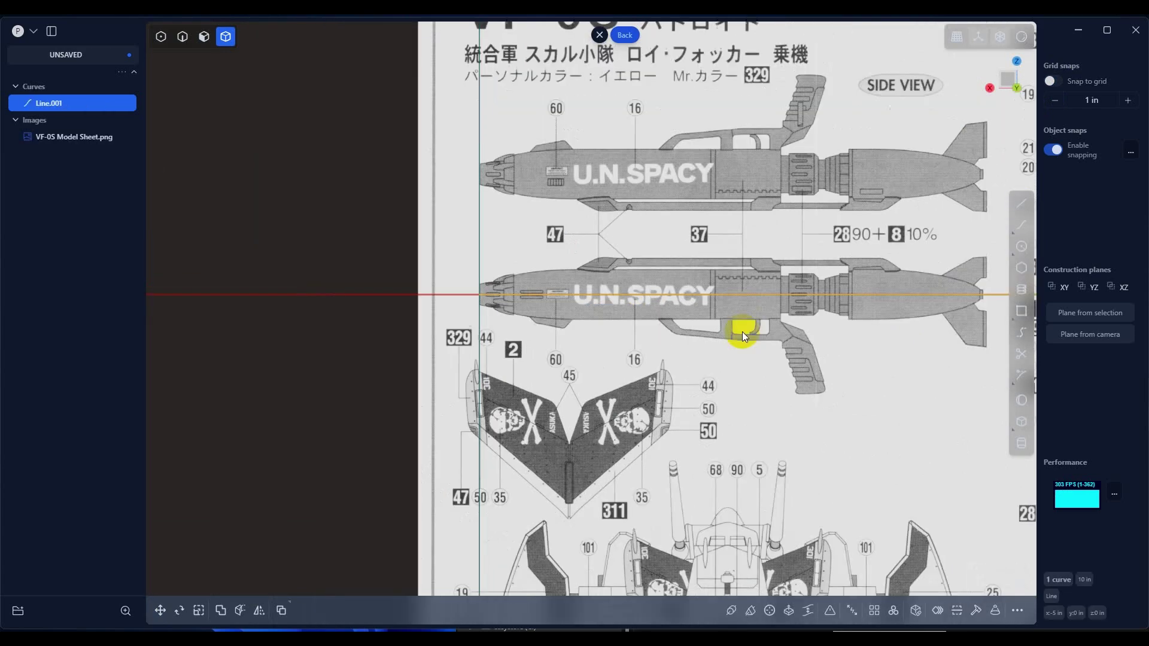
scroll(737, 320, down, 5)
shift+middle_drag(793, 343, 518, 323)
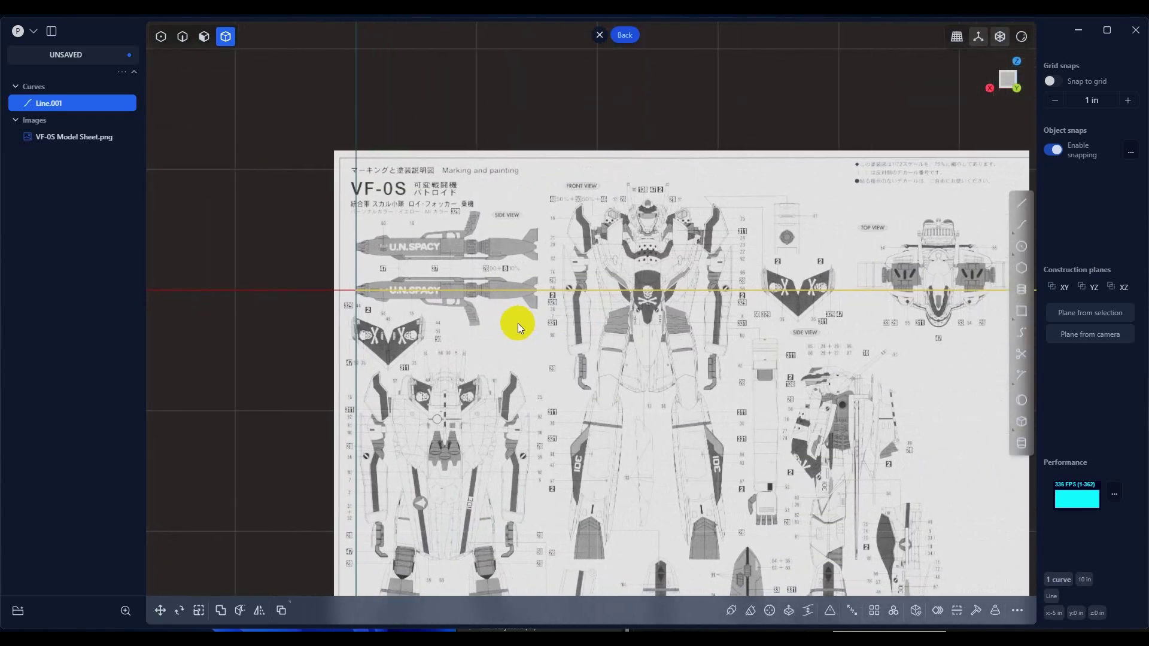
scroll(775, 343, down, 5)
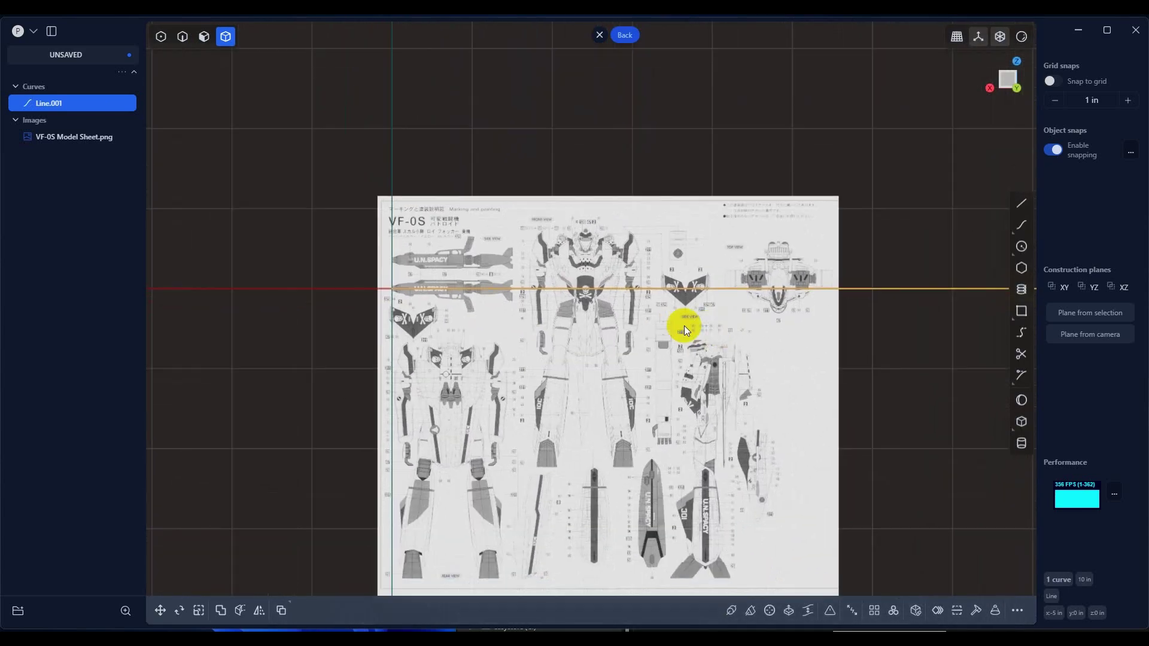
shift+middle_drag(740, 334, 703, 341)
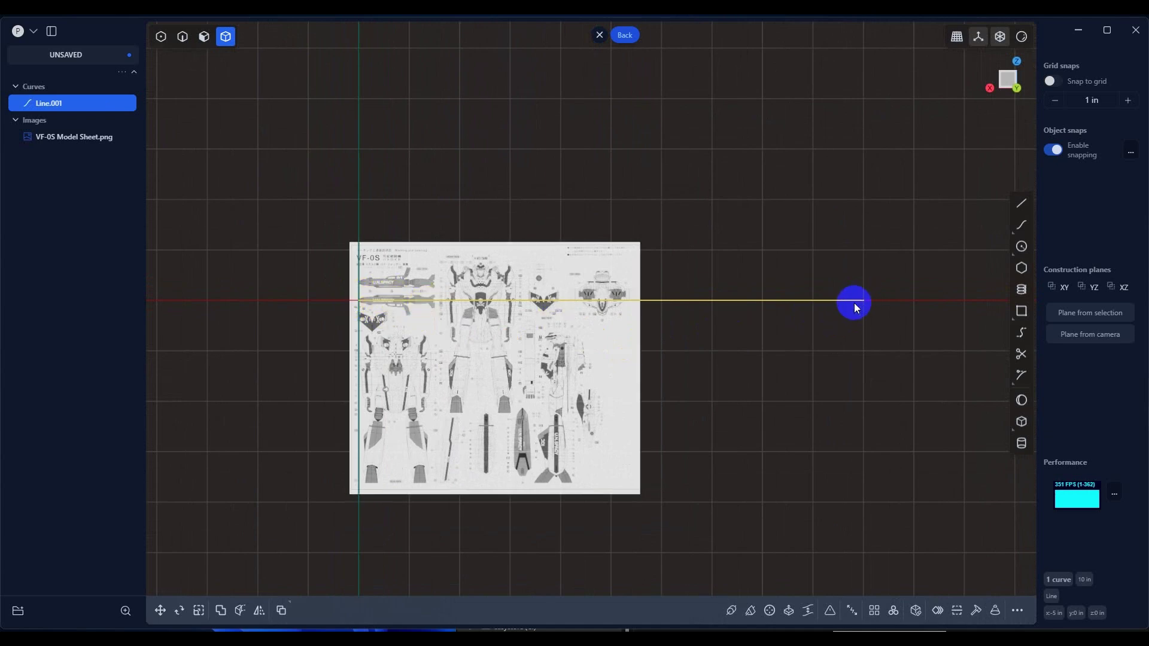
scroll(357, 292, up, 3)
scroll(358, 292, up, 5)
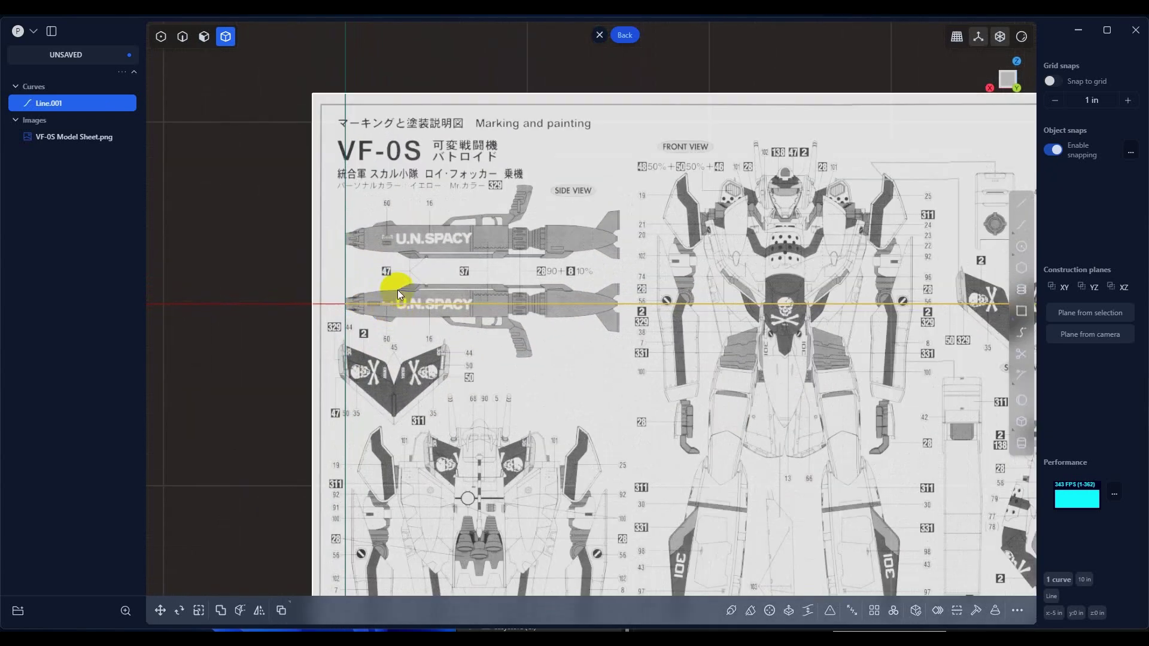
Step: Start scaling the model sheet with the pivot at the gun's rear tip
click(428, 174)
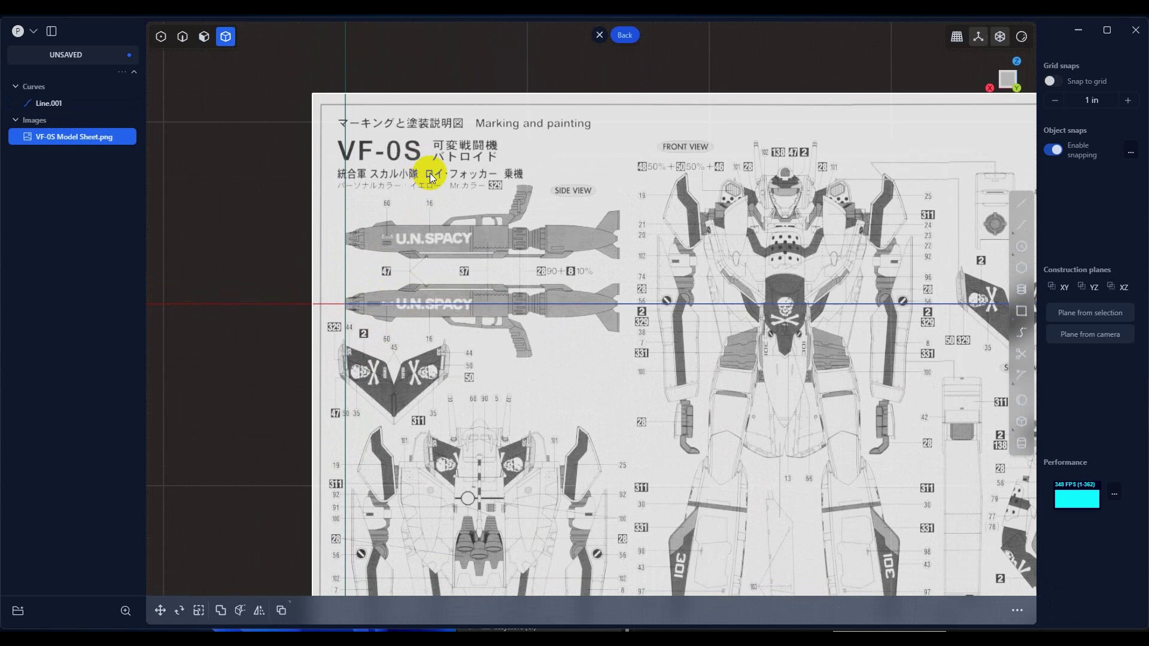
key(s)
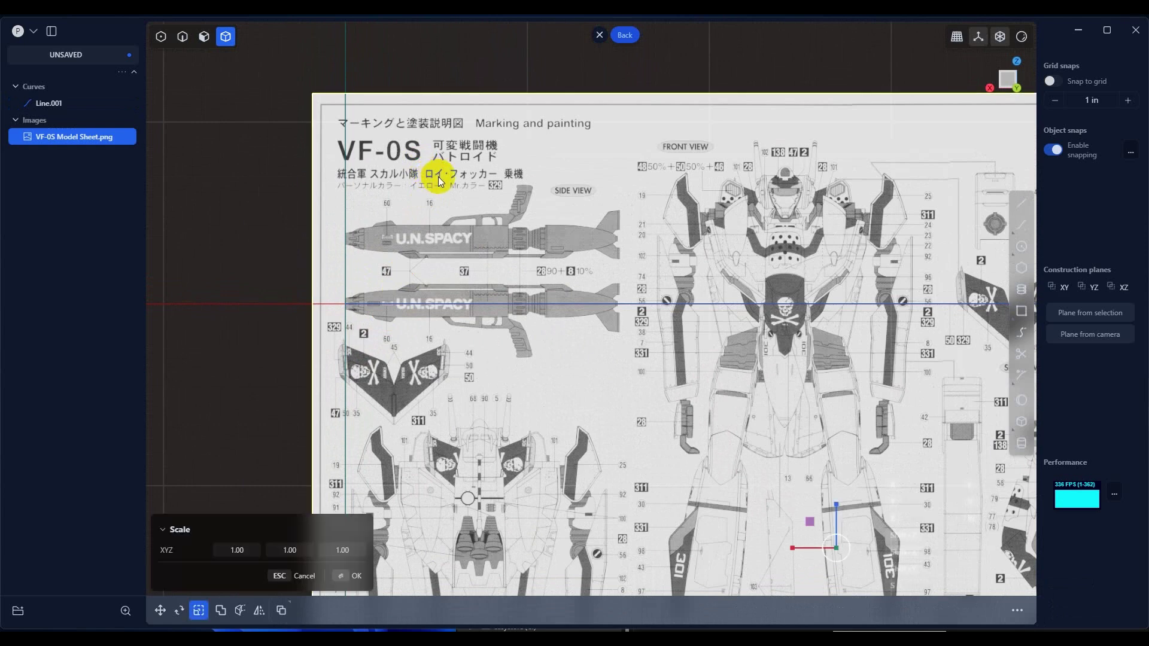
key(p)
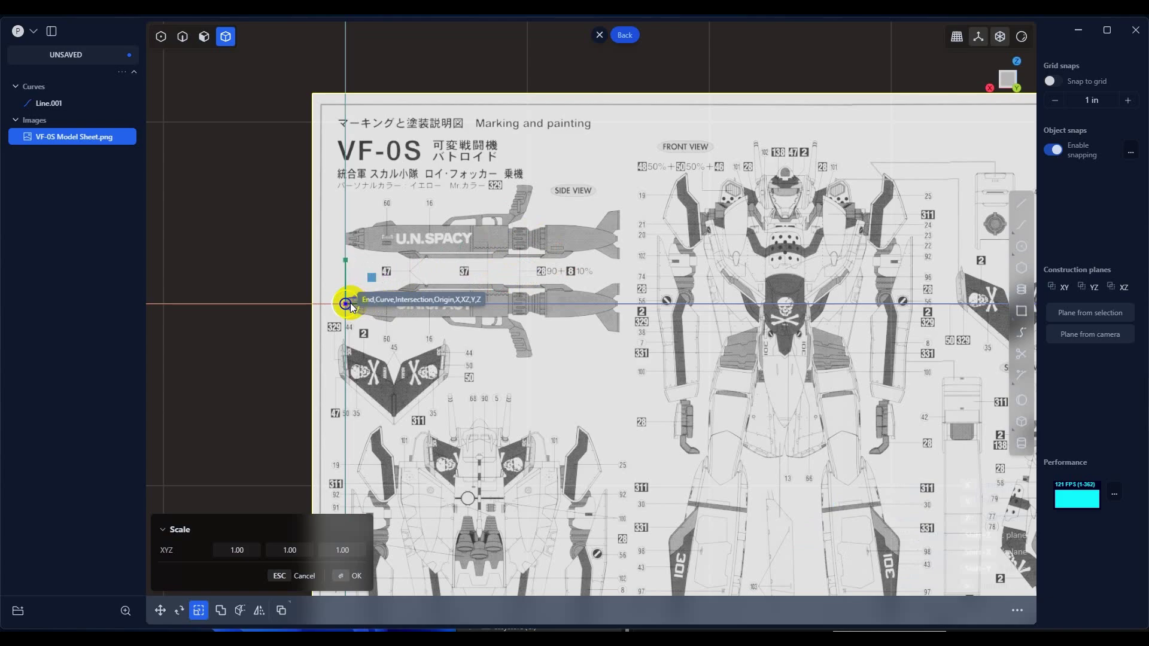
click(350, 305)
scroll(363, 344, up, 10)
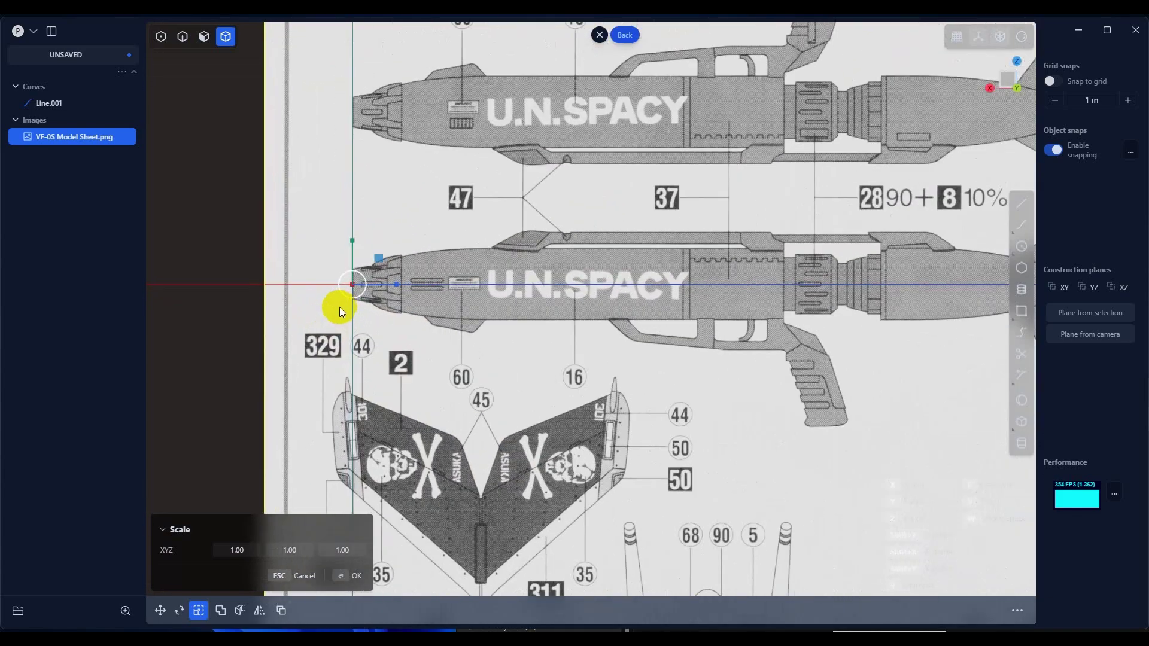
scroll(355, 278, down, 10)
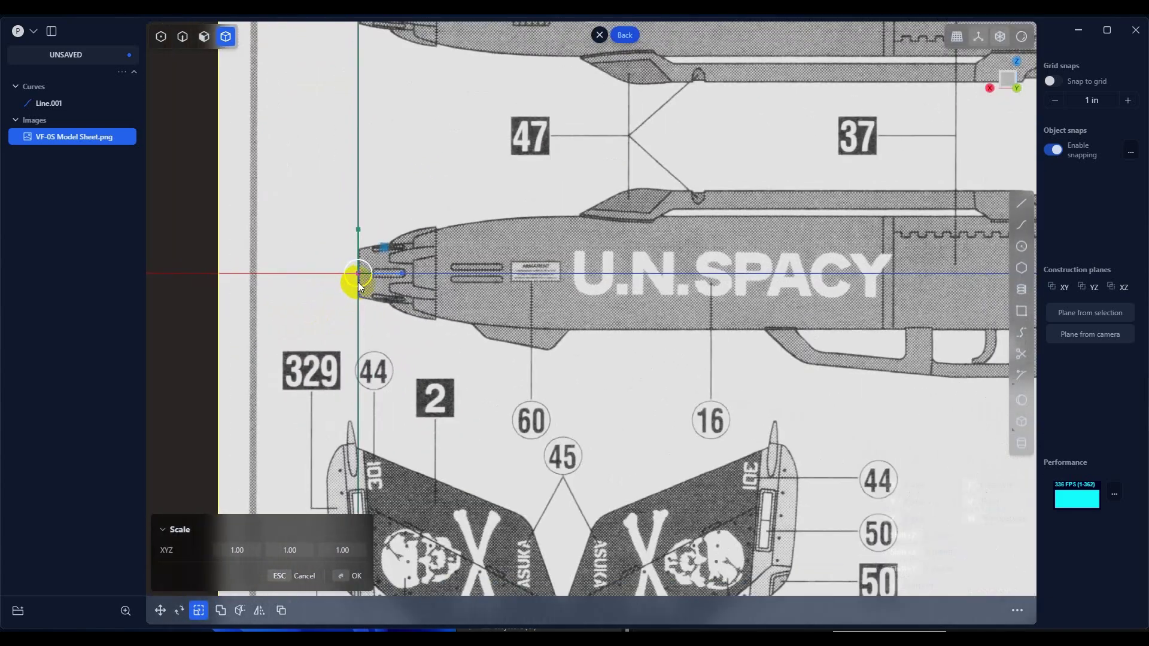
scroll(362, 286, down, 10)
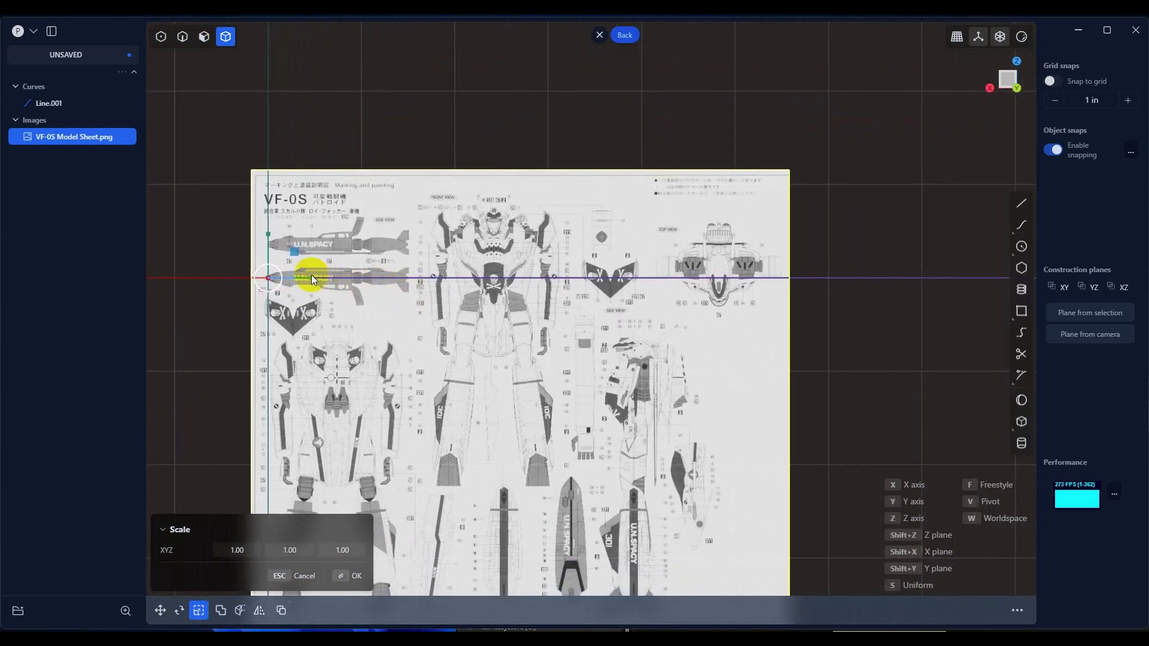
Step: Enlarge the sheet to about 6.63 so the gun's front tip nears the guide line's end
drag(278, 276, 312, 271)
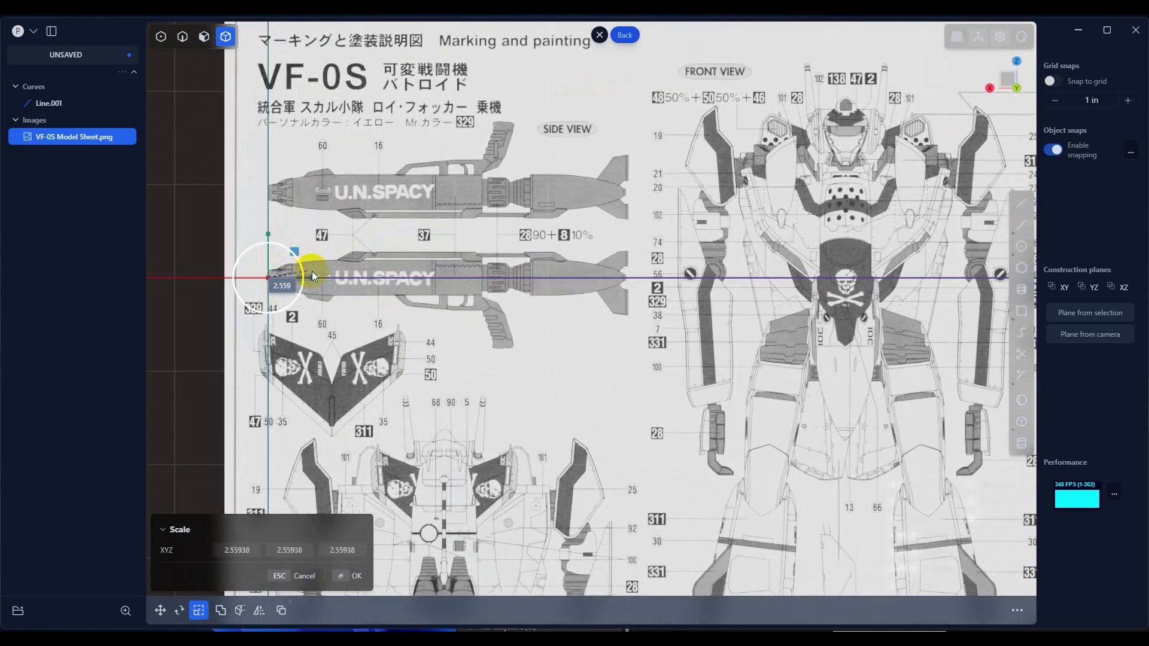
scroll(677, 317, down, 10)
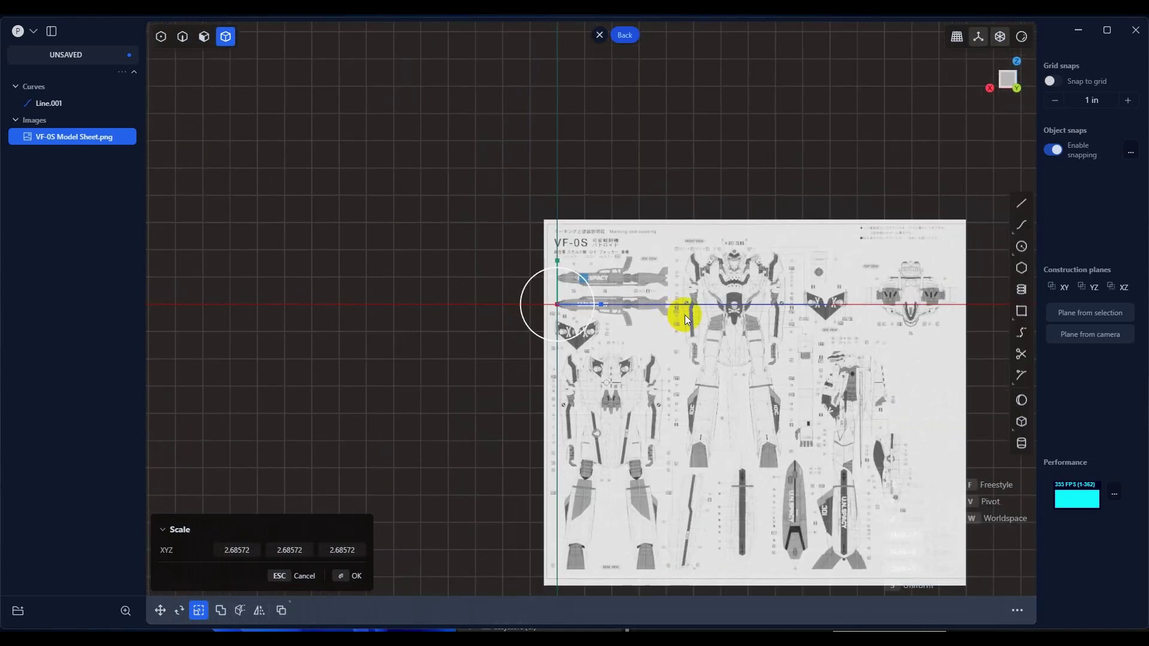
shift+middle_drag(612, 319, 581, 319)
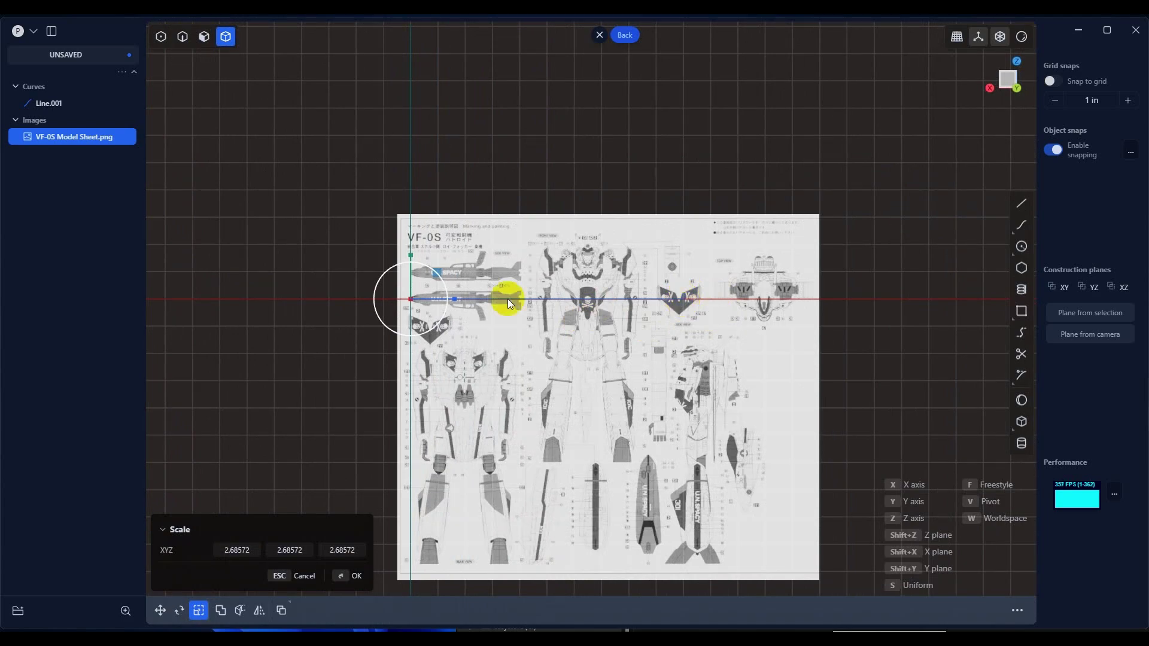
drag(443, 283, 441, 312)
scroll(709, 318, up, 5)
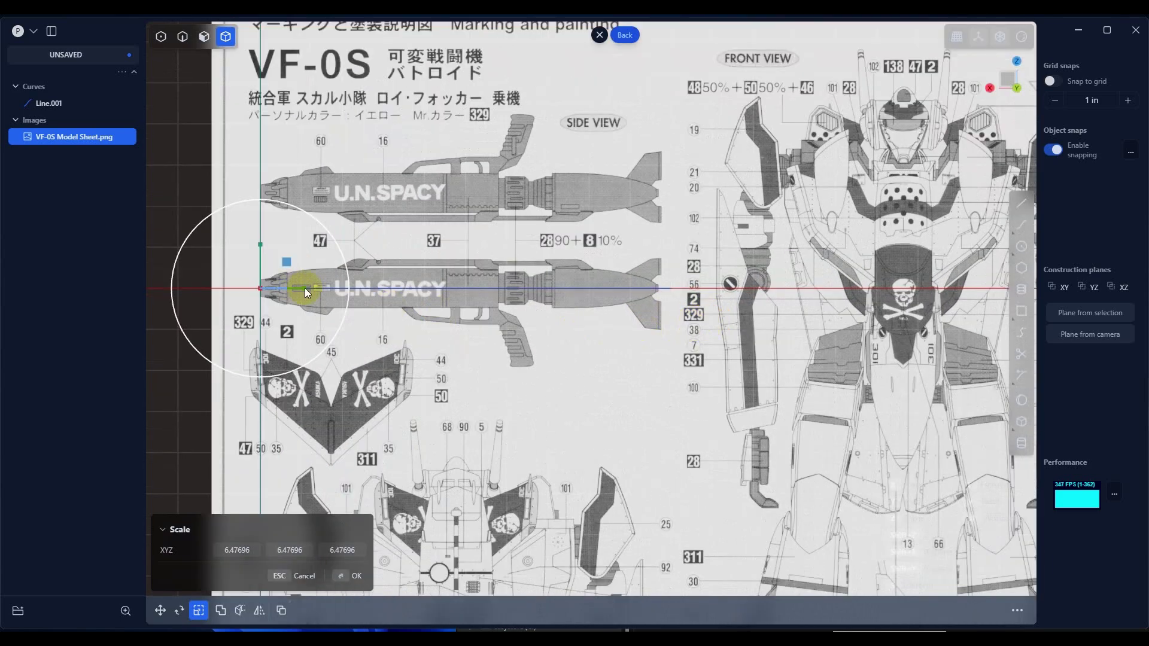
drag(304, 288, 351, 266)
scroll(675, 294, up, 8)
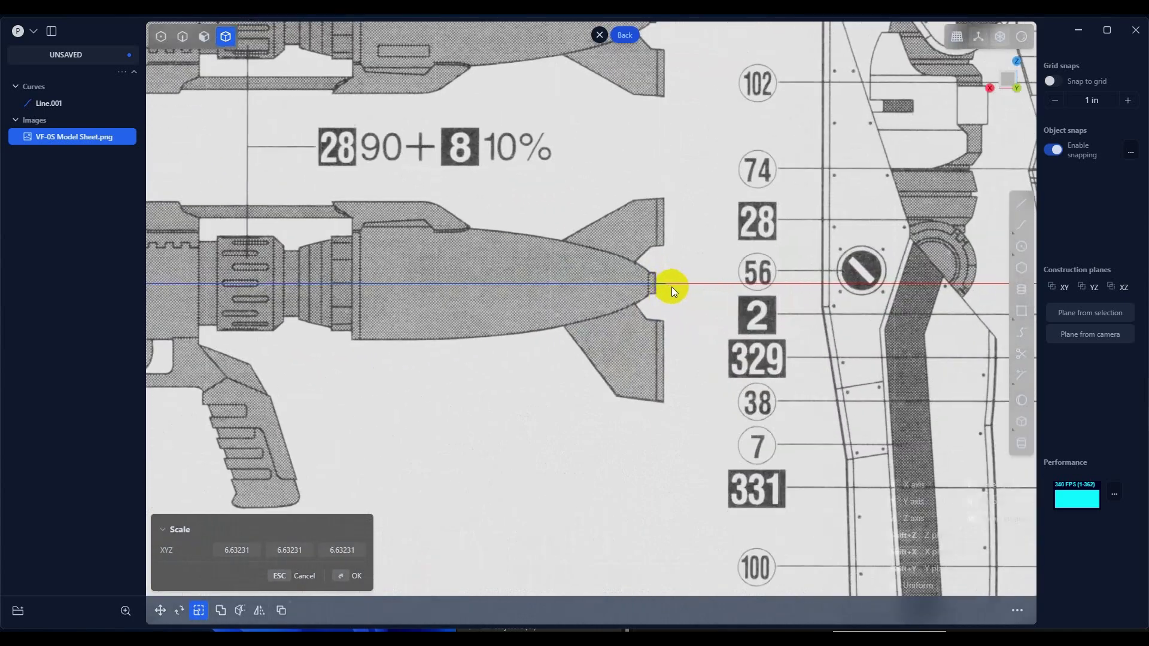
scroll(671, 287, up, 6)
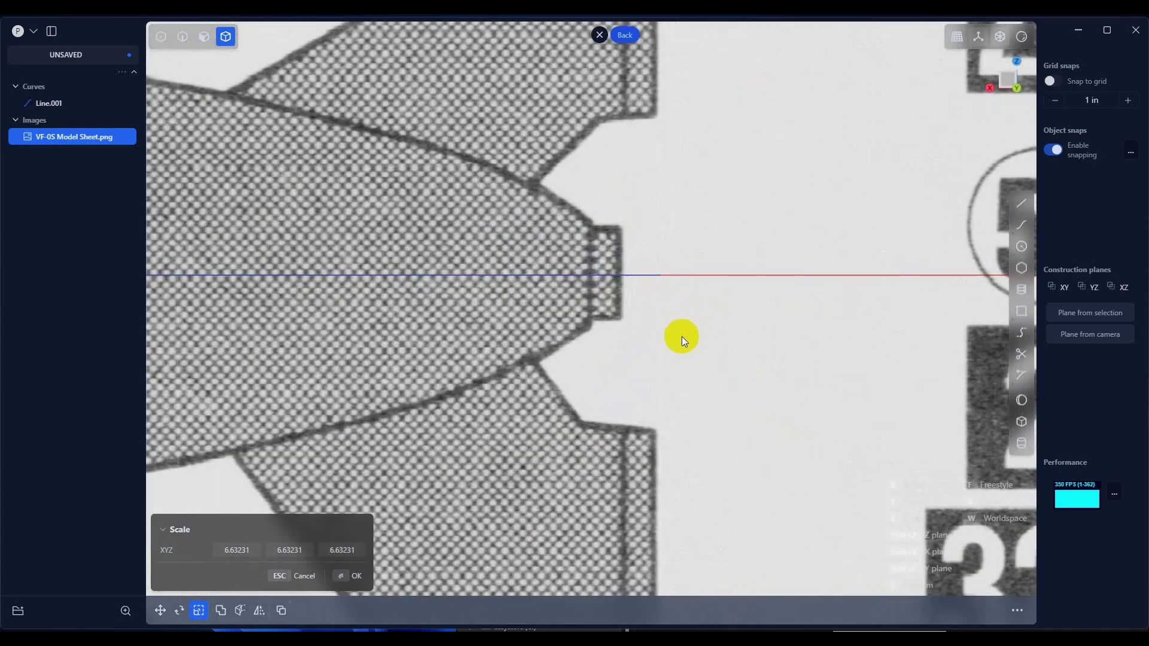
scroll(681, 337, up, 1)
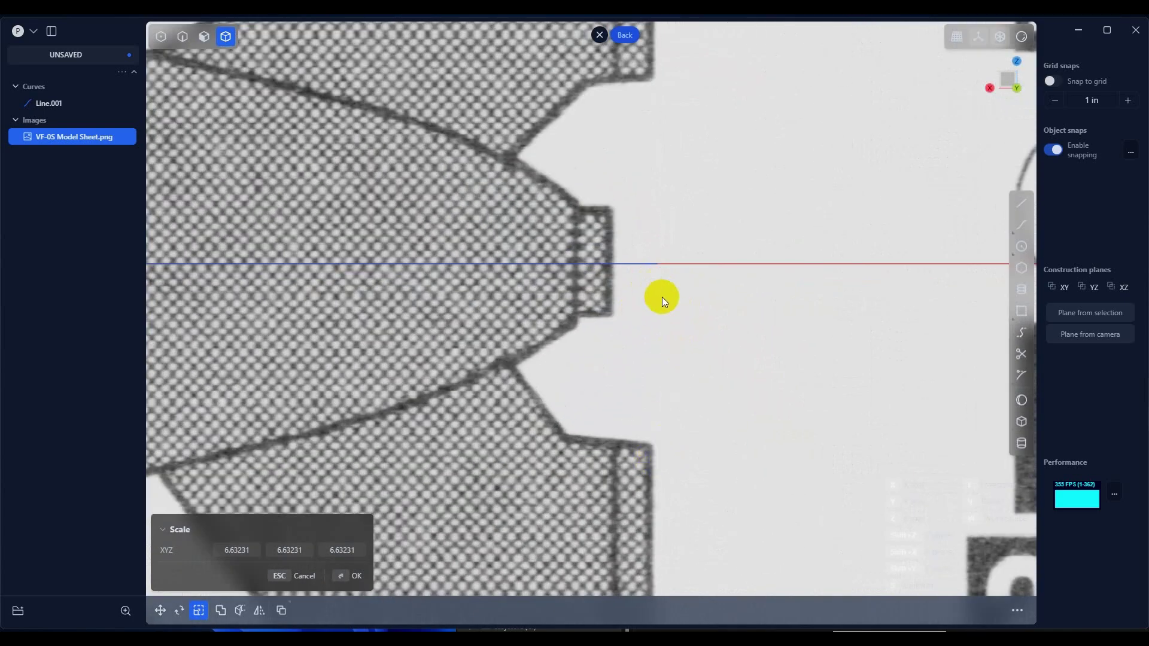
Step: Set the X, Y and Z scale of the model sheet to 6.65
click(237, 551)
click(240, 554)
key(Tab)
text(6.65)
key(Tab)
text(6.65)
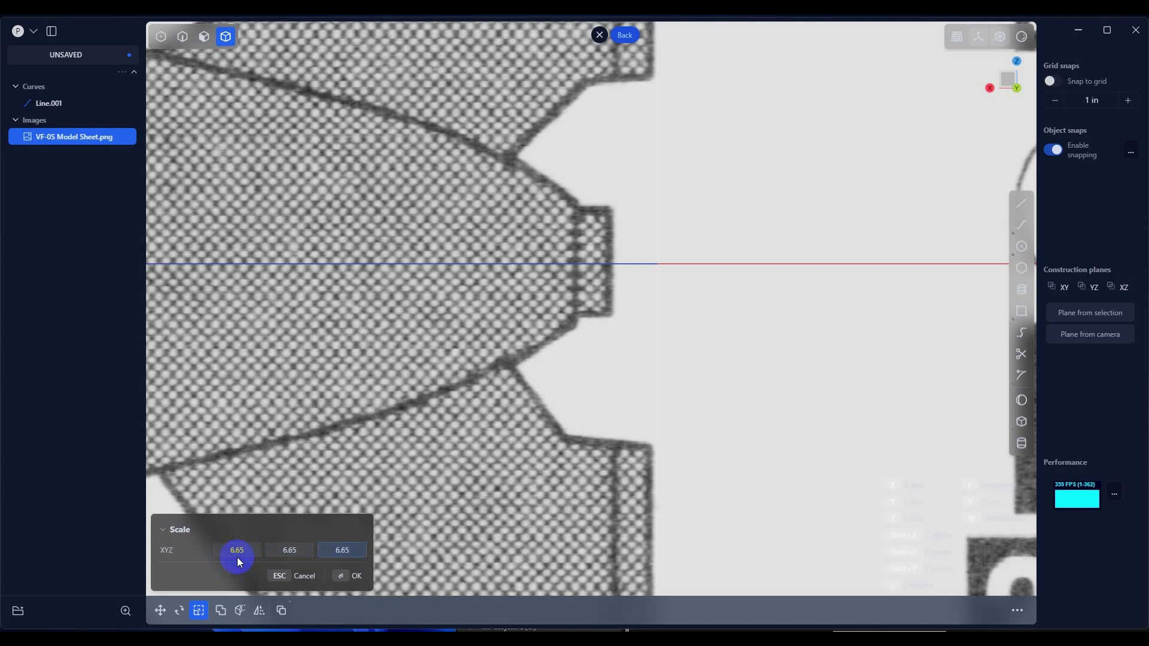
key(Tab)
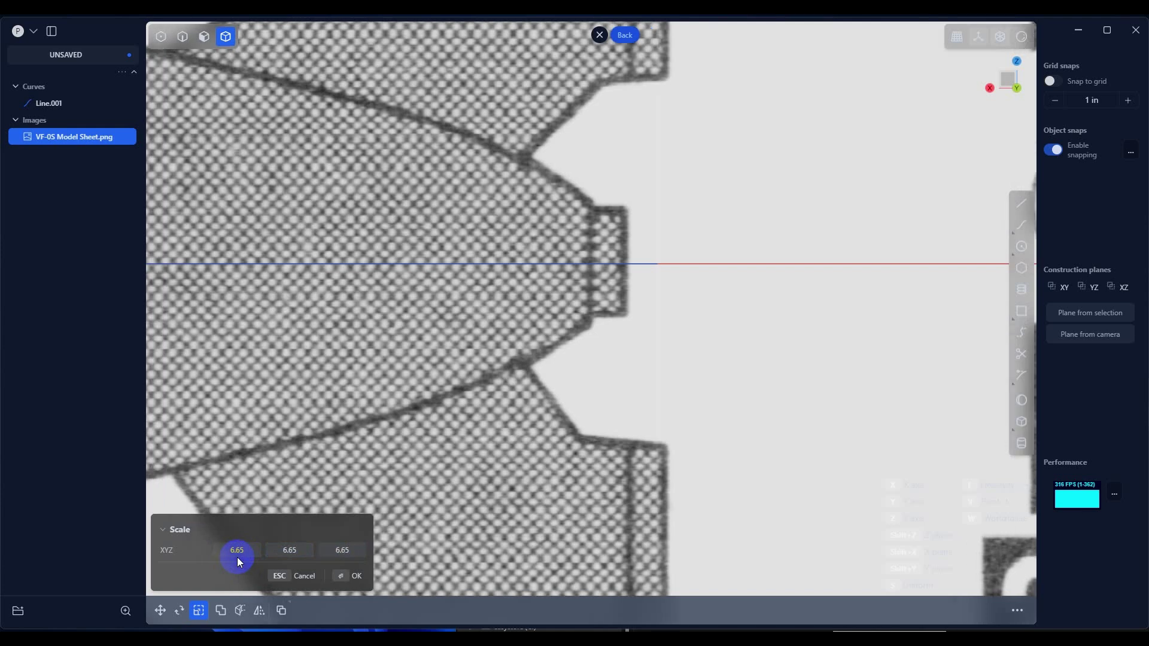
Step: Reduce the scale to 6.625 on all three axes
click(251, 559)
key(BackSpace)
text(25)
key(Tab)
text(6.625)
key(Tab)
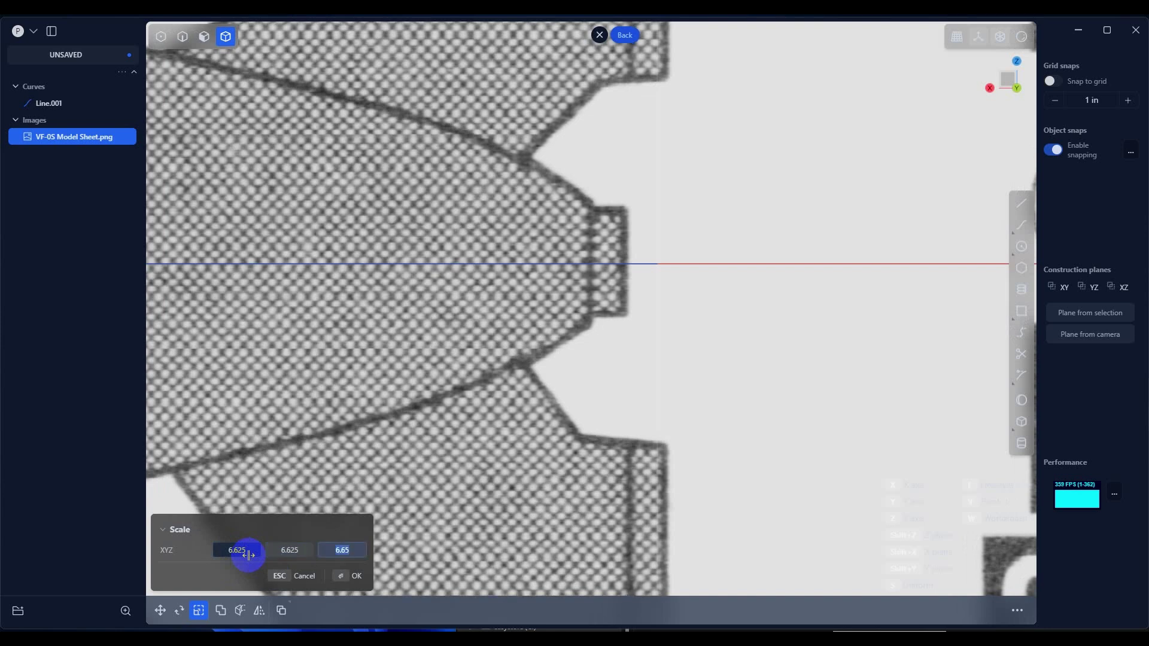
text(6.625)
key(Tab)
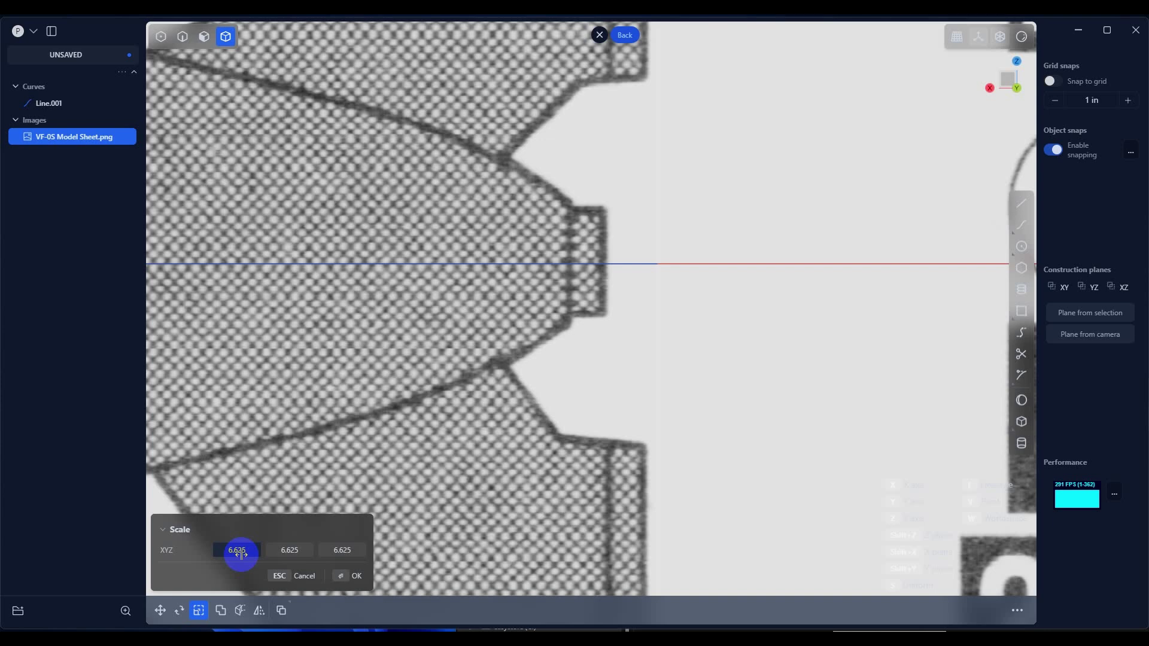
Step: Set the scale to 6.635 on X, Y and Z so the gun tip meets the line's end
click(242, 554)
key(Tab)
text(6.635)
key(Tab)
text(6.635)
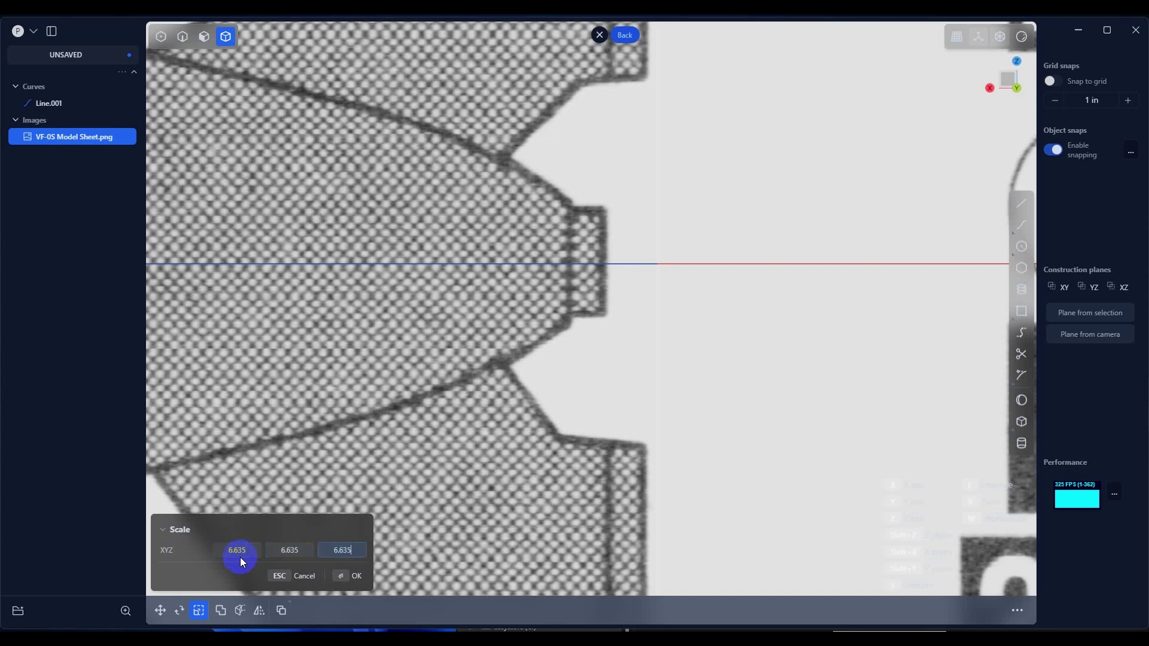
Step: Commit the 6.635 scale and orbit out to a perspective view of the whole sheet
scroll(518, 488, down, 3)
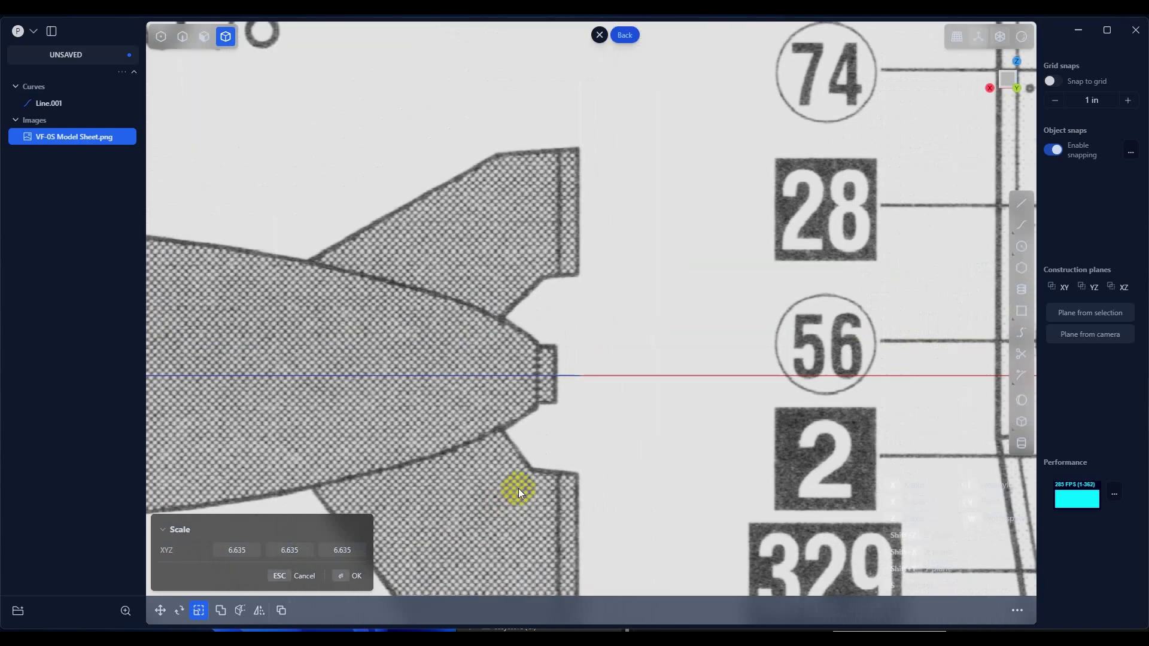
scroll(517, 489, down, 5)
middle_drag(515, 485, 730, 340)
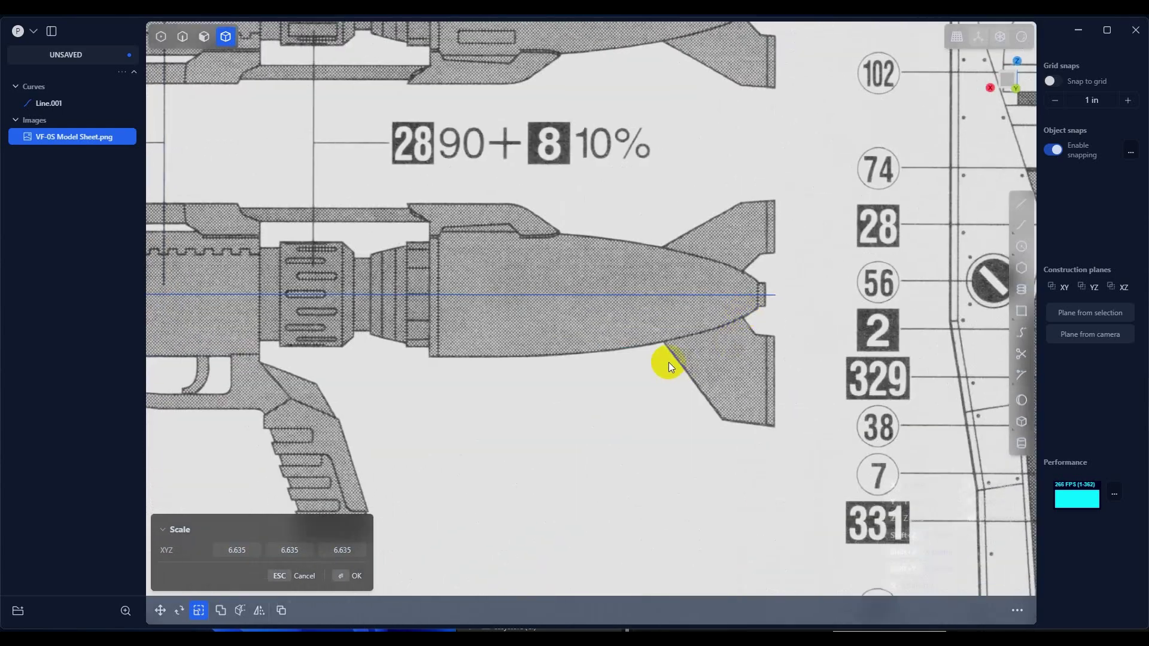
scroll(665, 361, down, 5)
scroll(607, 391, up, 1)
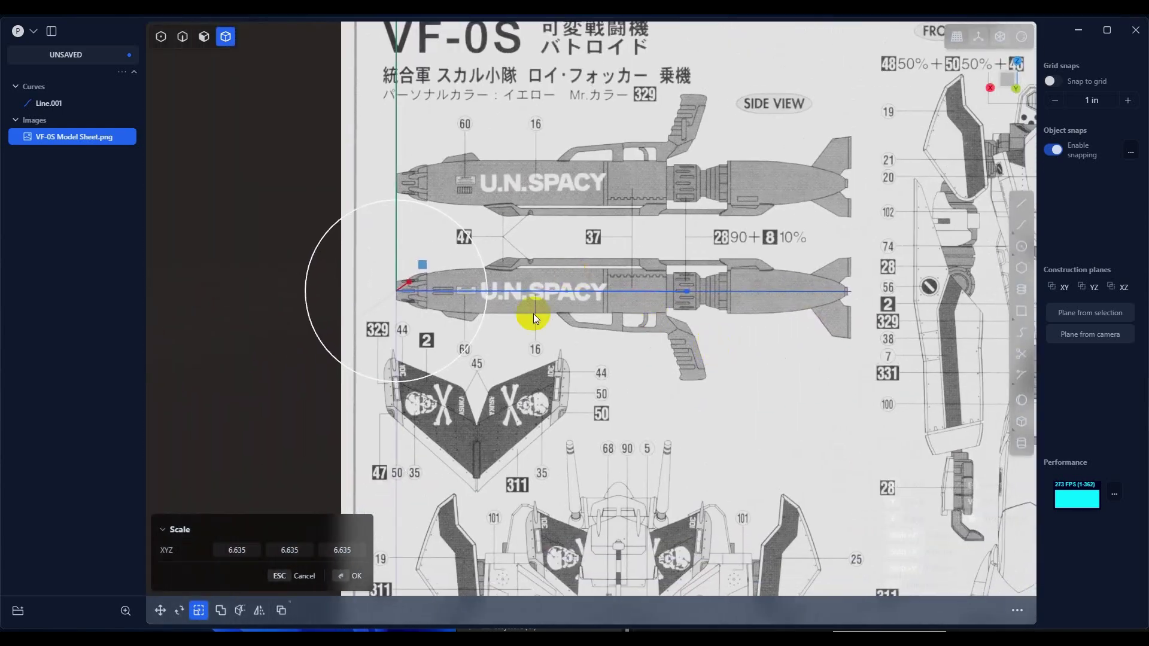
click(355, 575)
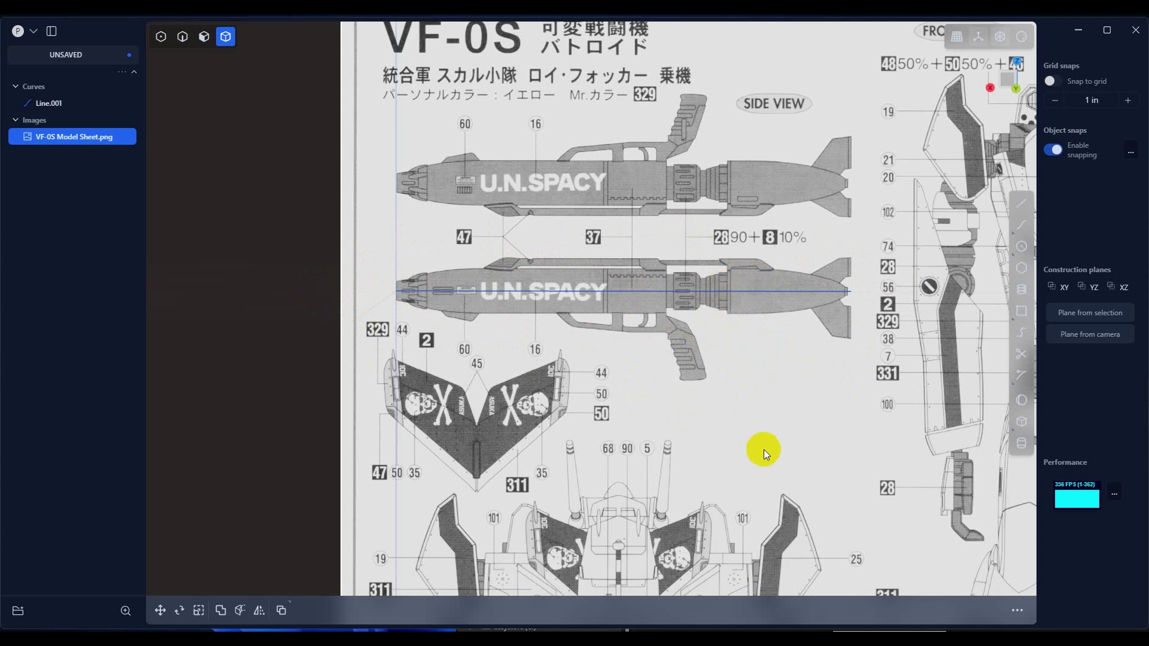
scroll(734, 415, down, 3)
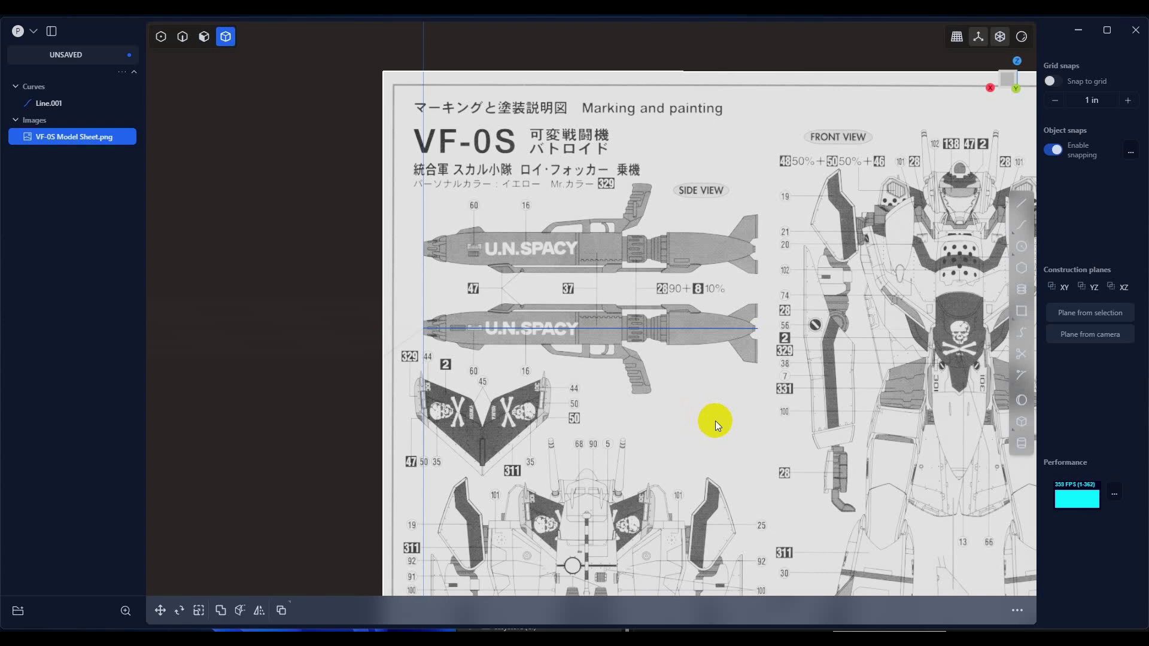
middle_drag(727, 405, 681, 445)
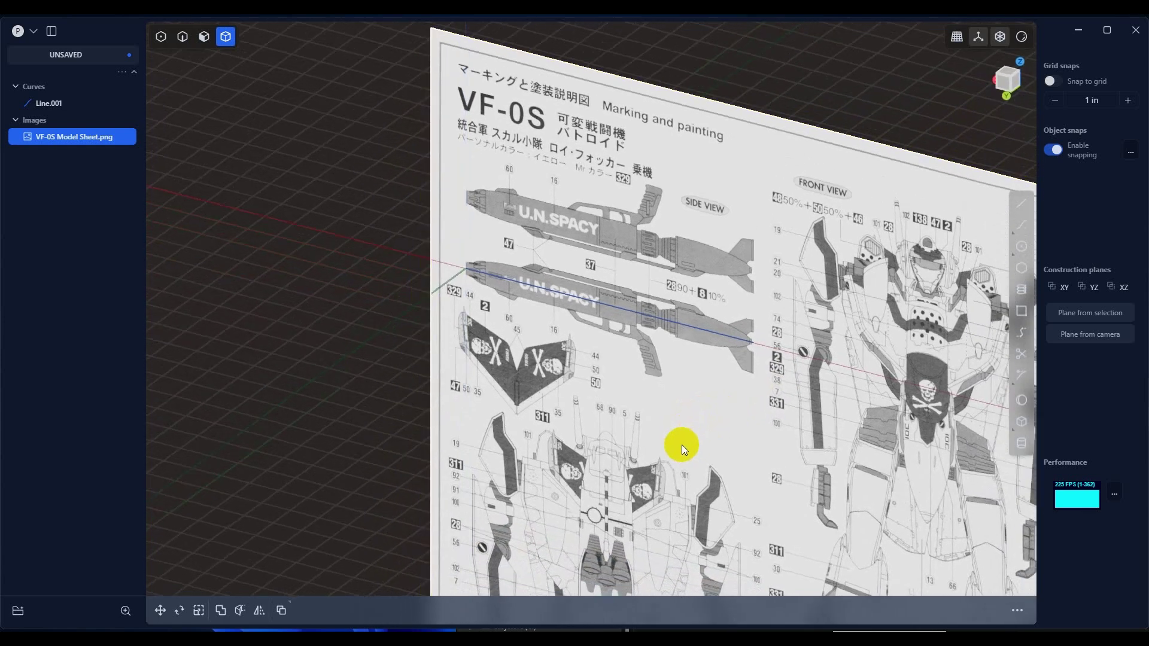
Step: Move the model sheet back -10.356 in along Y, behind the guide line
scroll(735, 402, down, 3)
scroll(590, 374, up, 2)
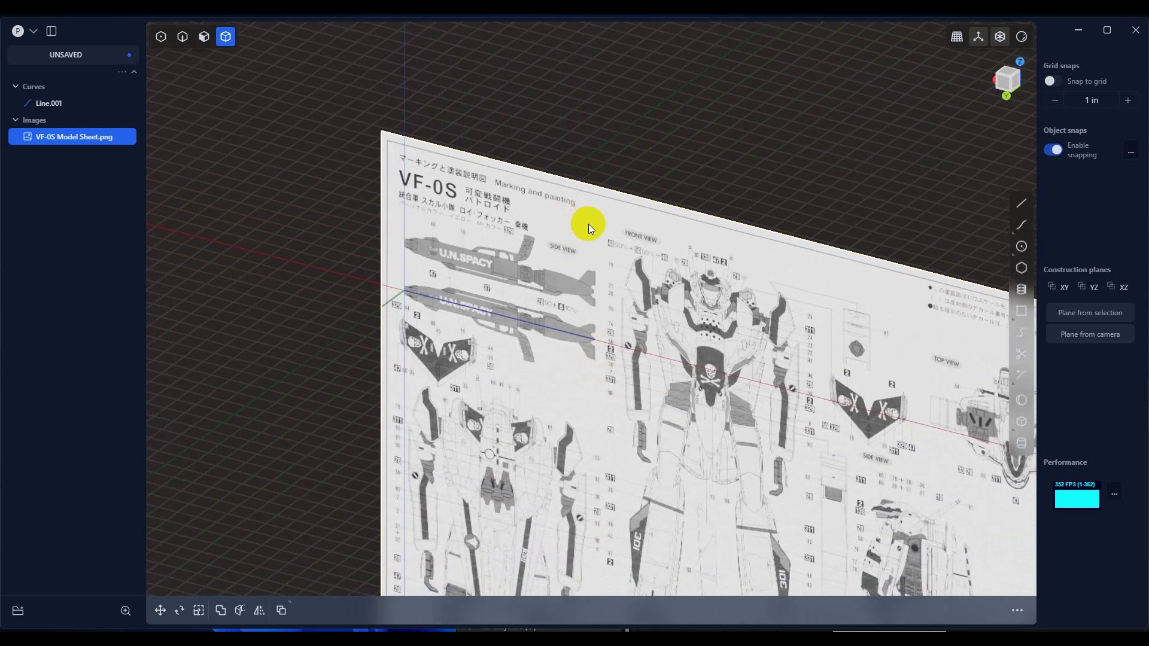
key(g)
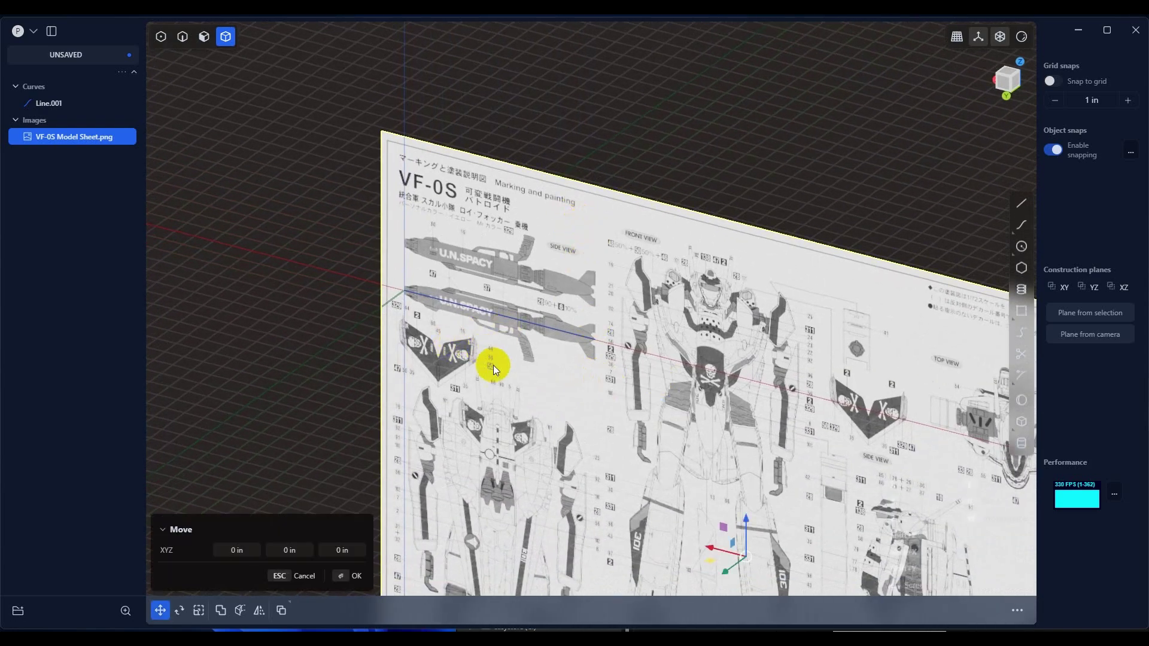
scroll(528, 383, down, 2)
key(y)
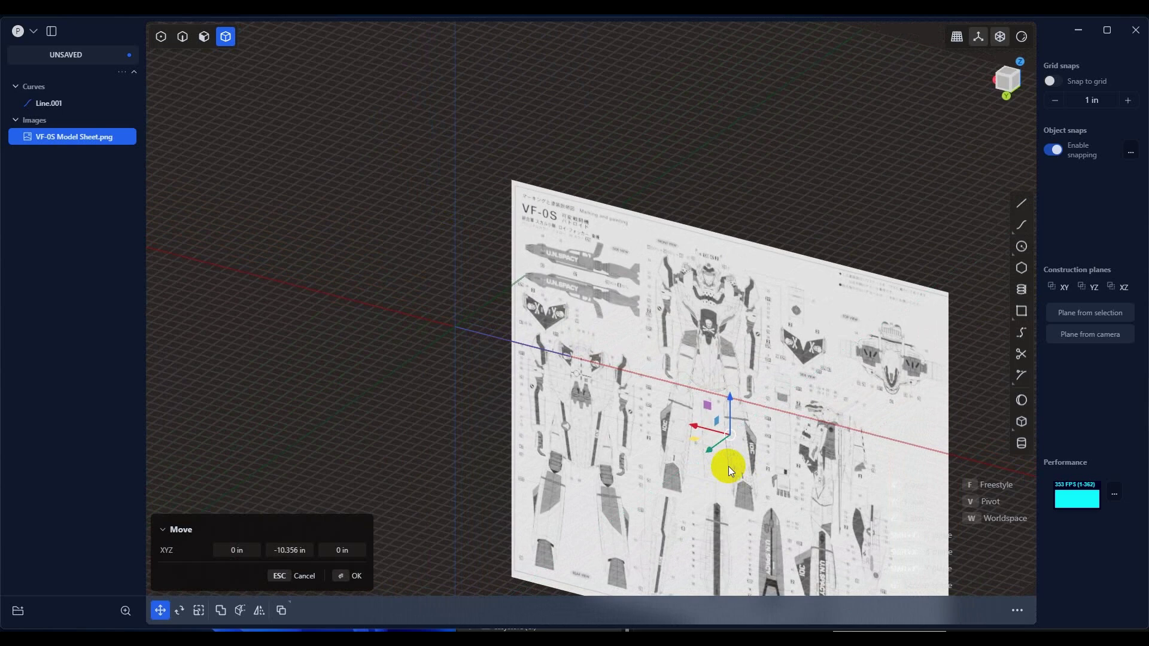
click(354, 577)
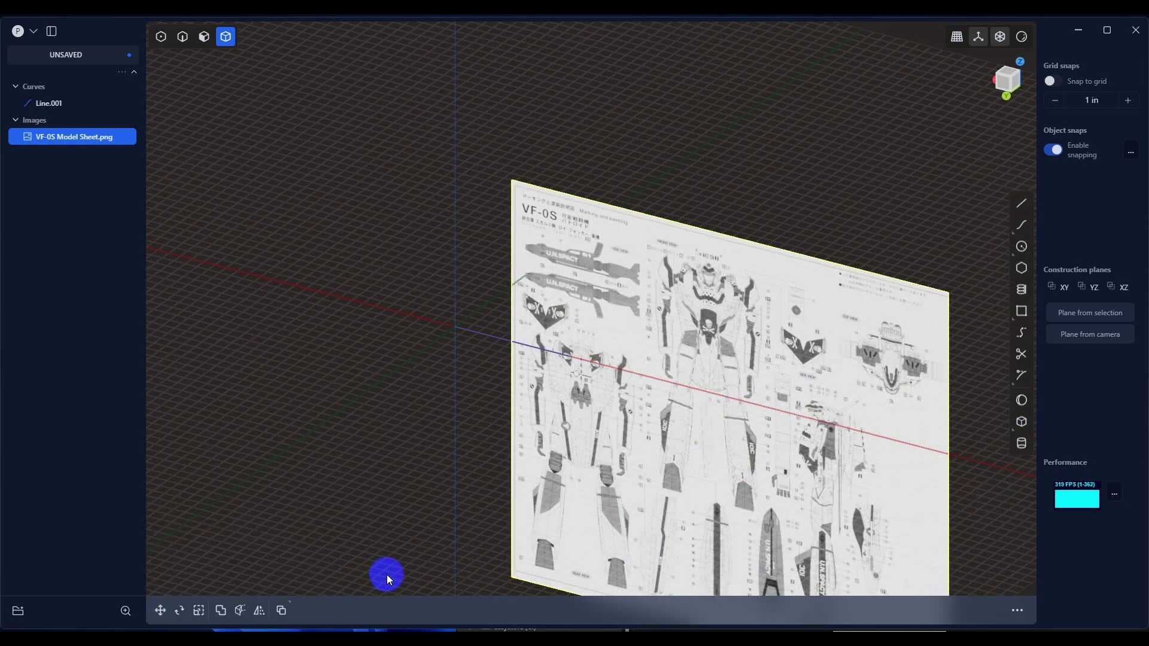
Step: Lock the VF-0S model sheet image and confirm box selection no longer picks it
mouse_move(104, 146)
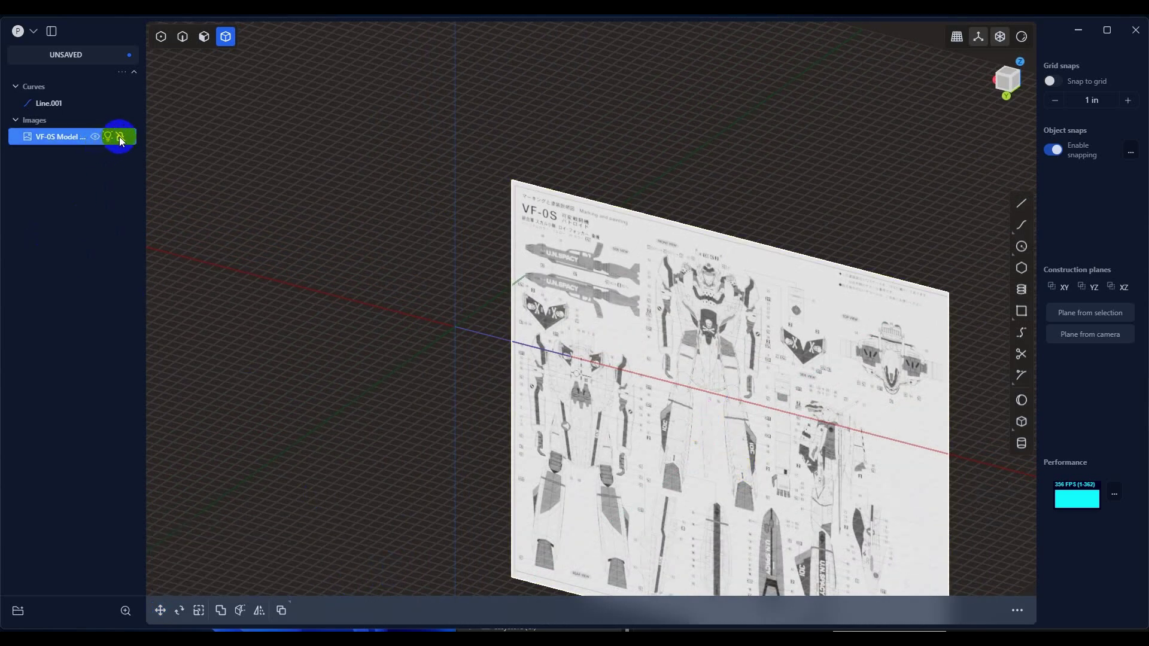
click(120, 137)
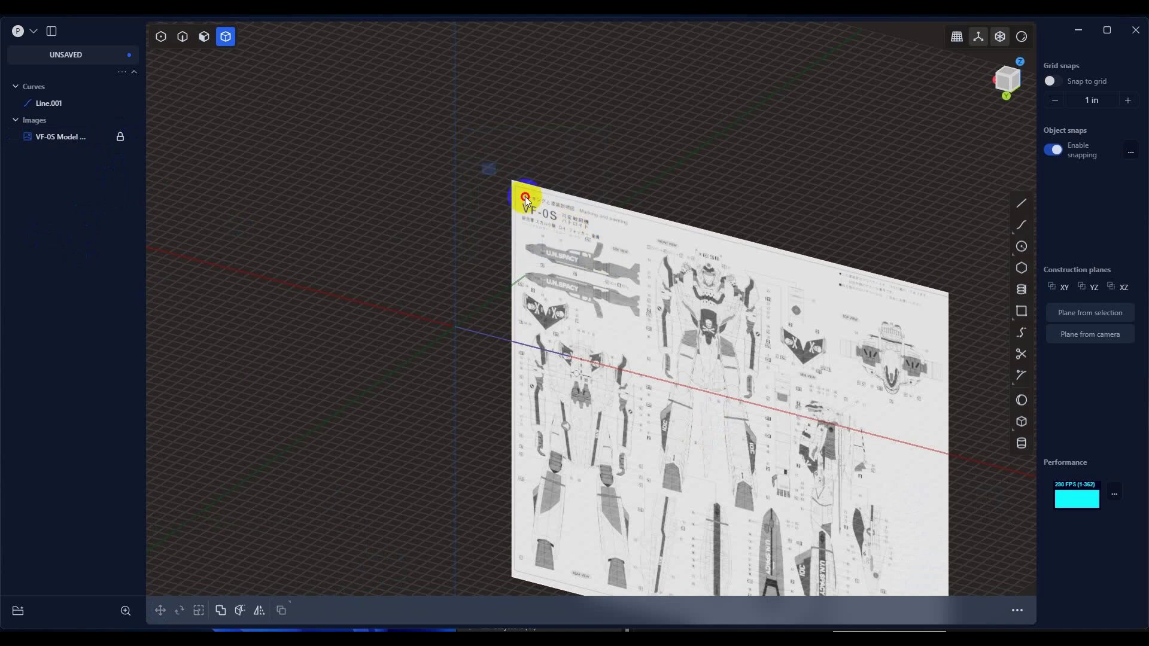
drag(526, 199, 700, 272)
drag(623, 187, 666, 297)
drag(411, 295, 513, 360)
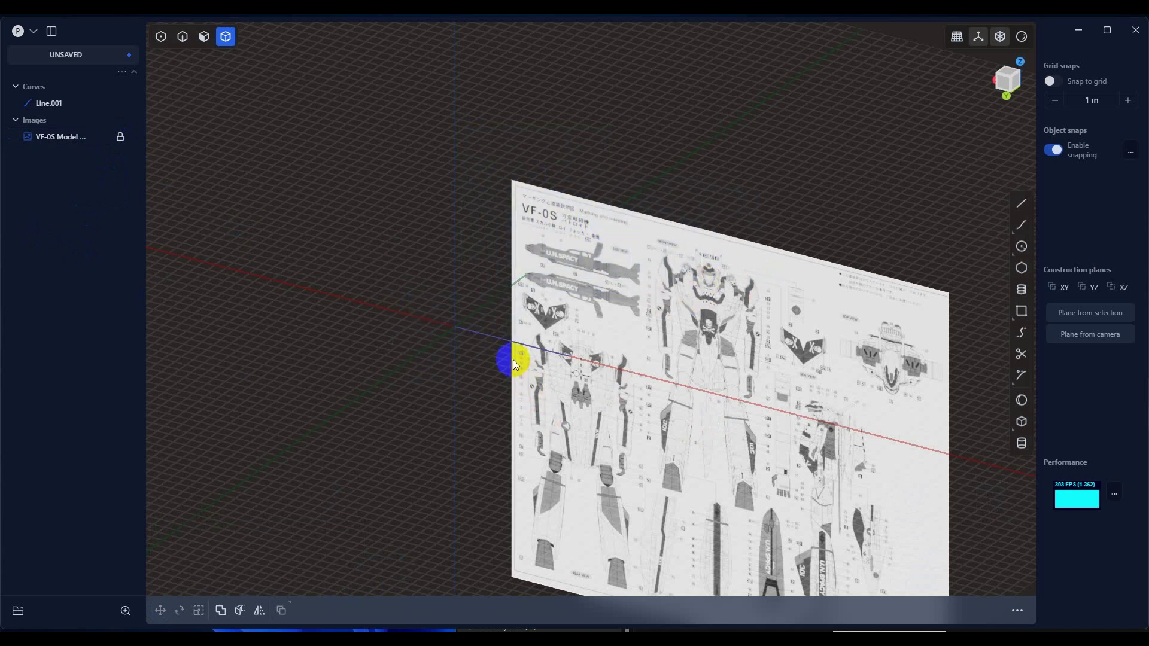
Step: Delete the Line.001 guide line, leaving only the image plane in the scene
click(48, 103)
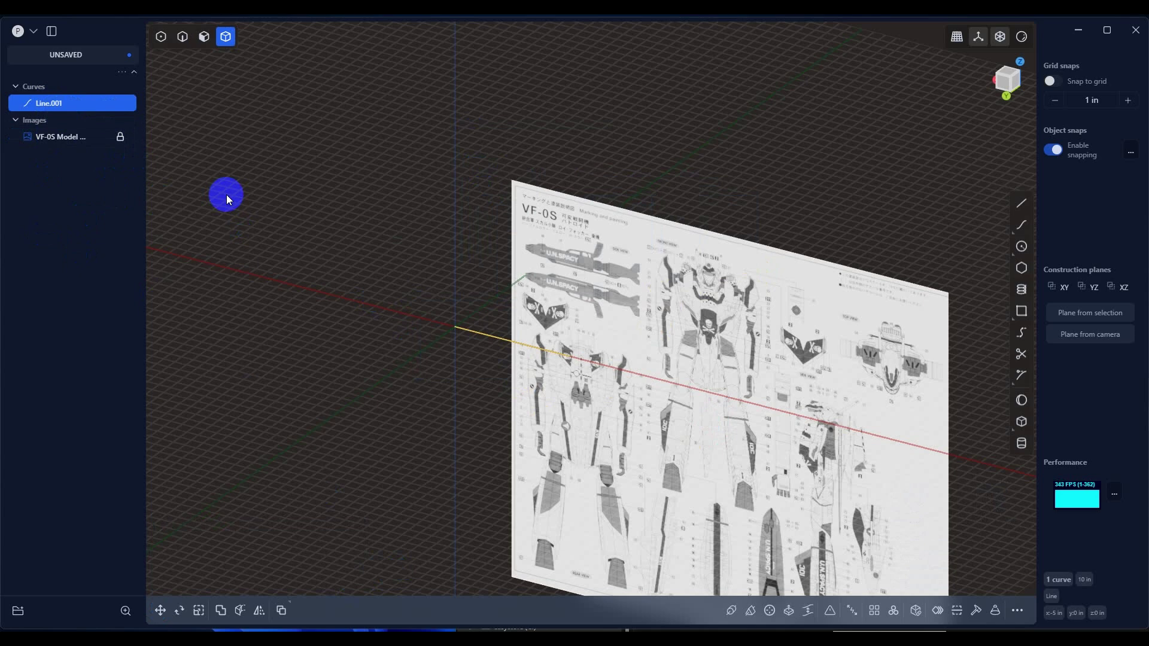
key(Delete)
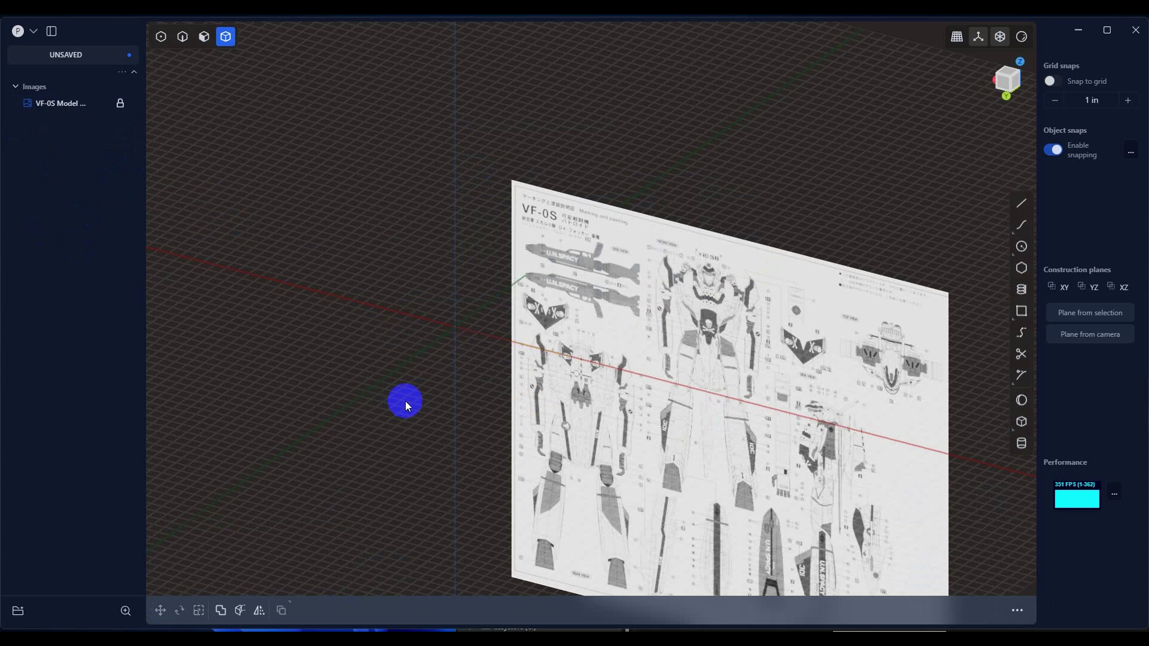
middle_drag(405, 403, 472, 370)
scroll(495, 360, up, 5)
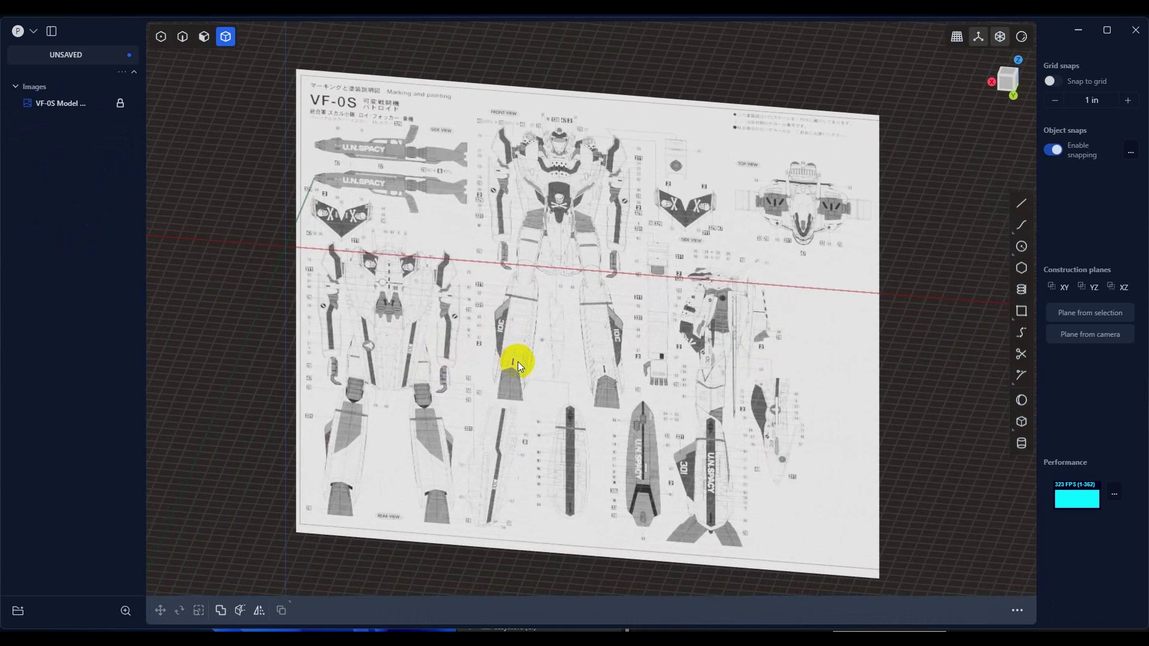